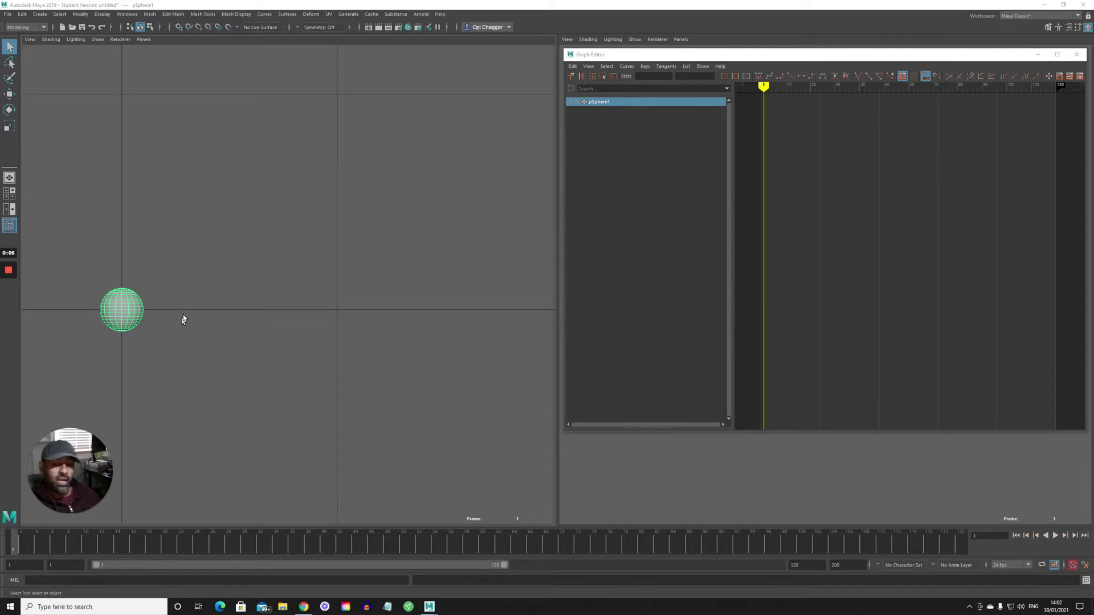
Step: Move the sphere a short distance along Z from the origin to about 0.86 and set a keyframe at frame 1
{"action": "middle_click_drag", "start_coordinate": [136, 358], "coordinate": [225, 341], "text": "alt"}
{"action": "right_click_drag", "start_coordinate": [118, 338], "coordinate": [247, 337], "text": "alt"}
{"action": "middle_click_drag", "start_coordinate": [246, 337], "coordinate": [162, 329], "text": "alt"}
{"action": "right_click_drag", "start_coordinate": [214, 328], "coordinate": [166, 331], "text": "alt"}
{"action": "middle_click_drag", "start_coordinate": [162, 331], "coordinate": [136, 334], "text": "alt"}
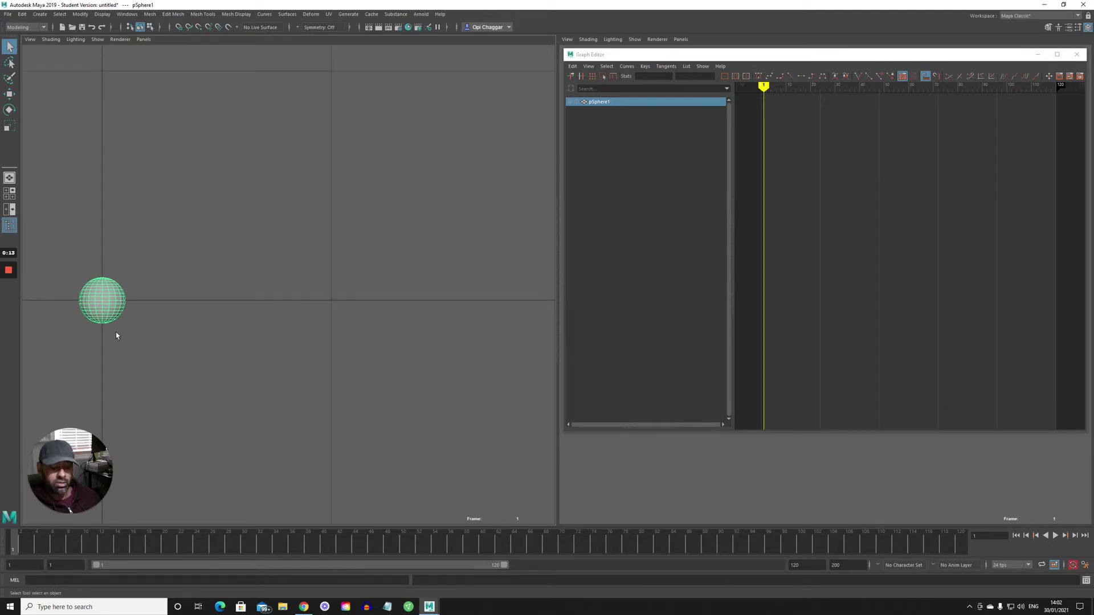
{"action": "key", "text": "w"}
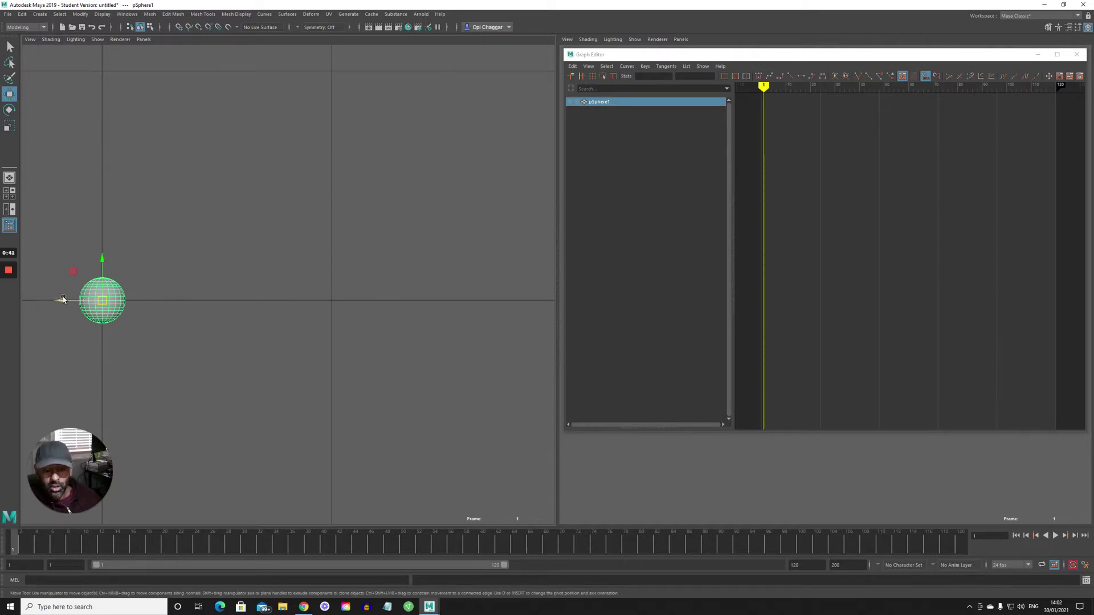
{"action": "left_click_drag", "start_coordinate": [64, 299], "coordinate": [44, 300]}
{"action": "key", "text": "s"}
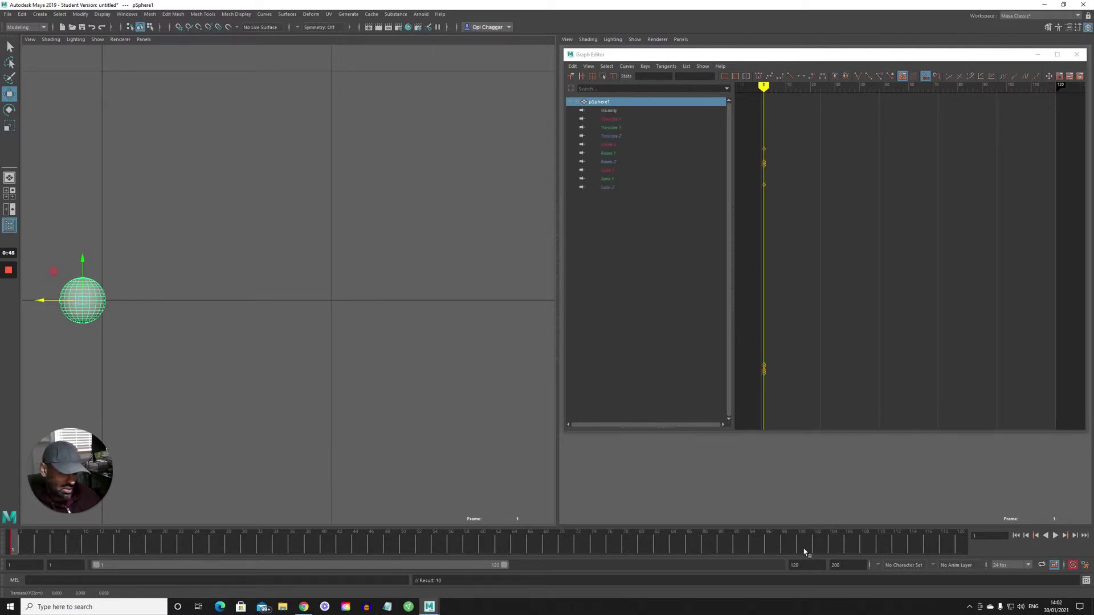
Step: Set both the playback end and the animation end to frame 100
{"action": "left_click_drag", "start_coordinate": [798, 565], "coordinate": [785, 555]}
{"action": "type", "text": "100"}
{"action": "key", "text": "Return"}
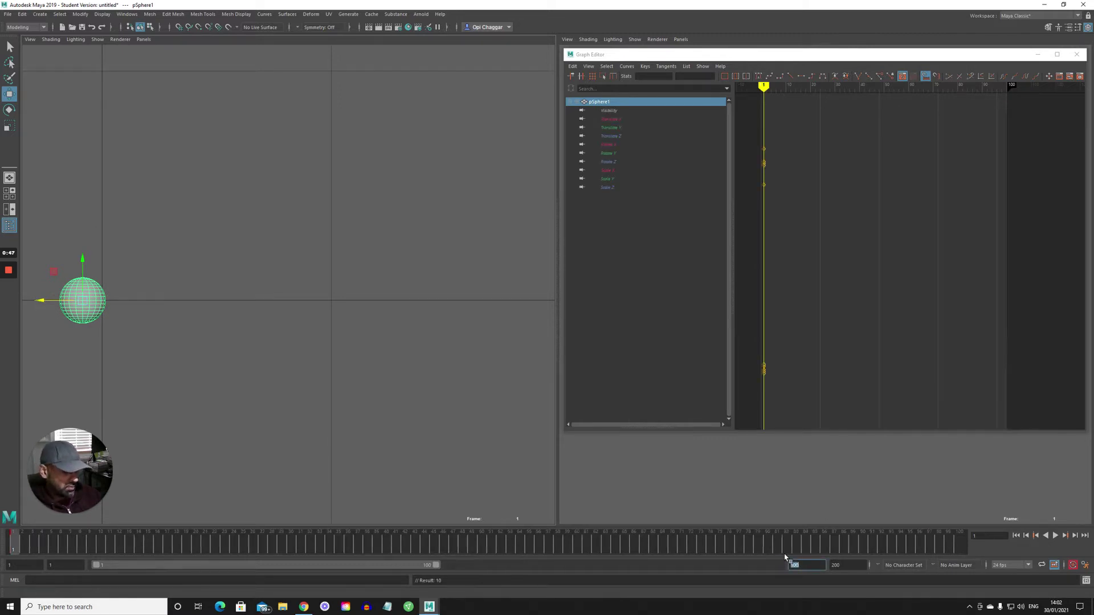
{"action": "key", "text": "Tab"}
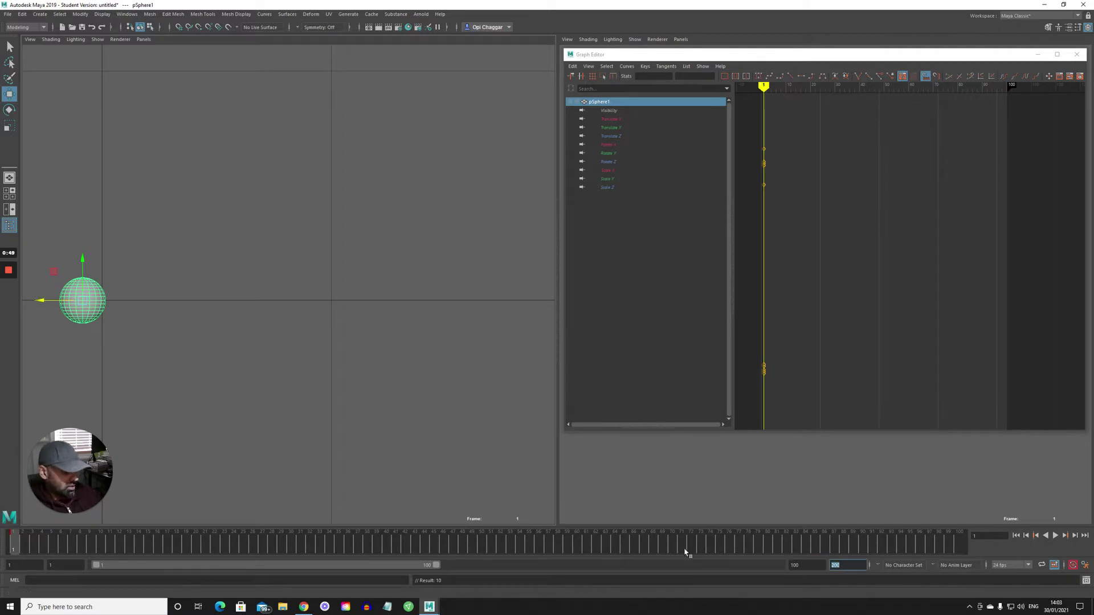
{"action": "key", "text": "Return"}
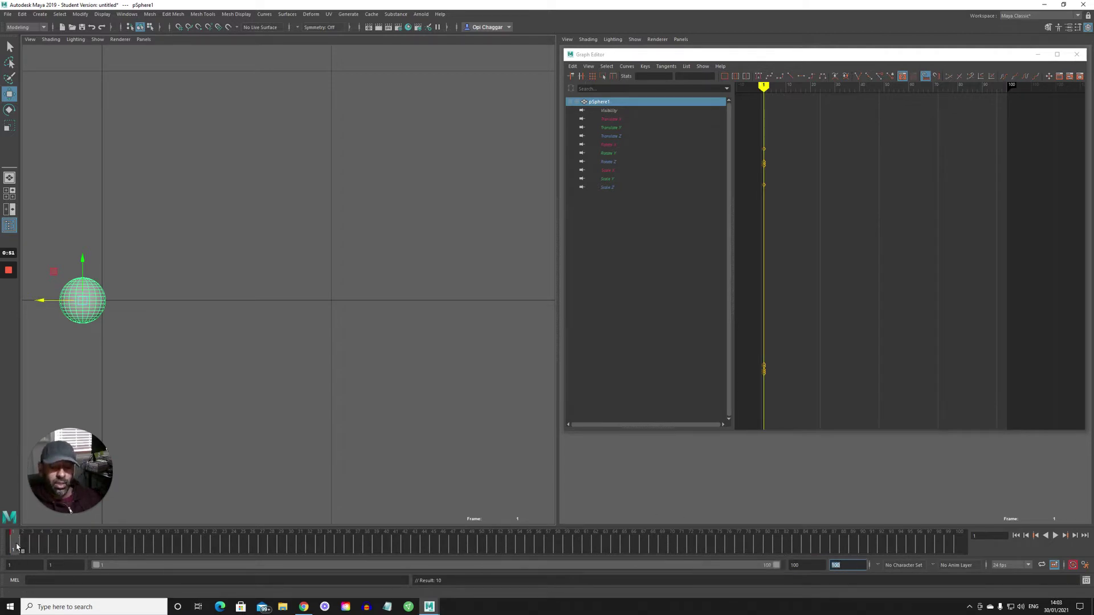
Step: At frame 100, move the sphere along Z to the far side of the view to key its end position, and play the motion
{"action": "left_click_drag", "start_coordinate": [22, 546], "coordinate": [961, 541]}
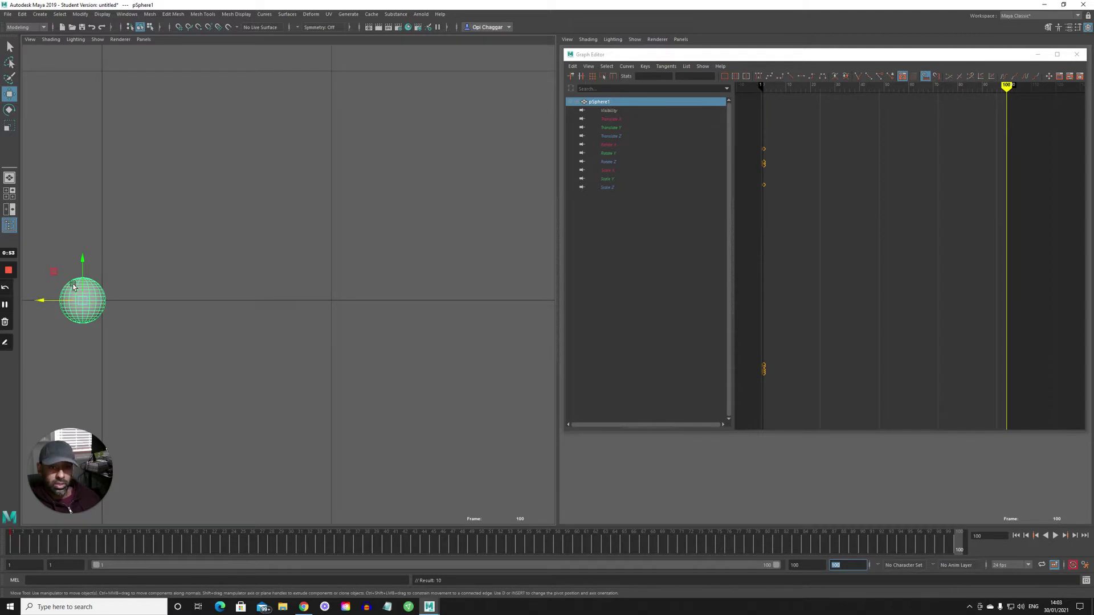
{"action": "left_click_drag", "start_coordinate": [46, 304], "coordinate": [477, 304]}
{"action": "key", "text": "comma"}
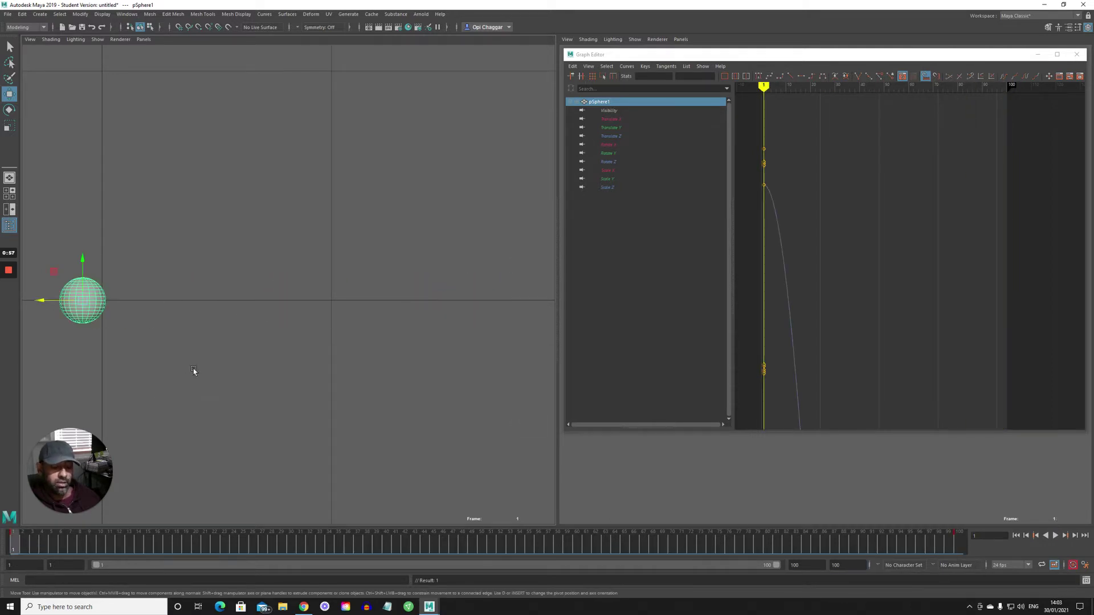
{"action": "key", "text": "alt+v"}
{"action": "left_click_drag", "start_coordinate": [210, 541], "coordinate": [11, 542]}
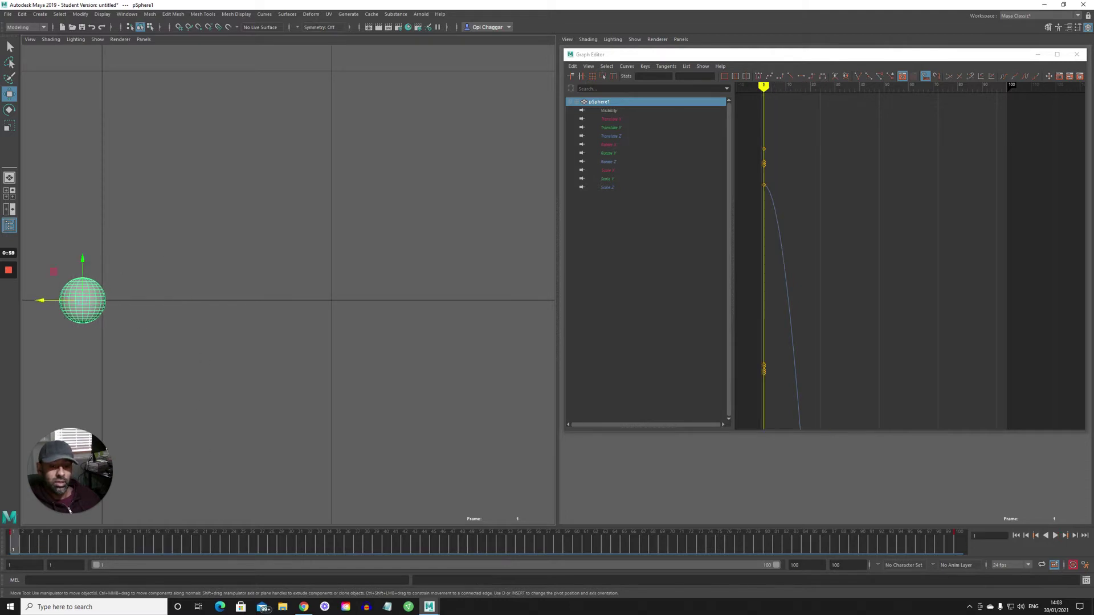
Step: Frame the sphere's Translate Z curve in the Graph Editor and give it linear tangents
{"action": "right_click_drag", "start_coordinate": [899, 232], "coordinate": [818, 231], "text": "alt+shift"}
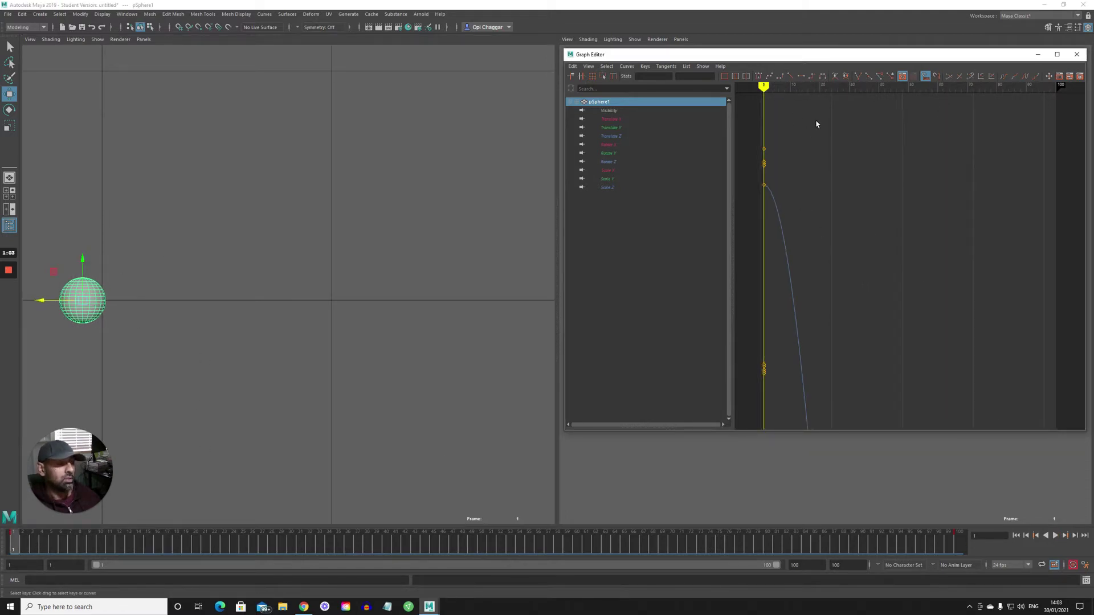
{"action": "left_click_drag", "start_coordinate": [830, 50], "coordinate": [830, 64]}
{"action": "left_click", "coordinate": [631, 150]}
{"action": "key", "text": "f"}
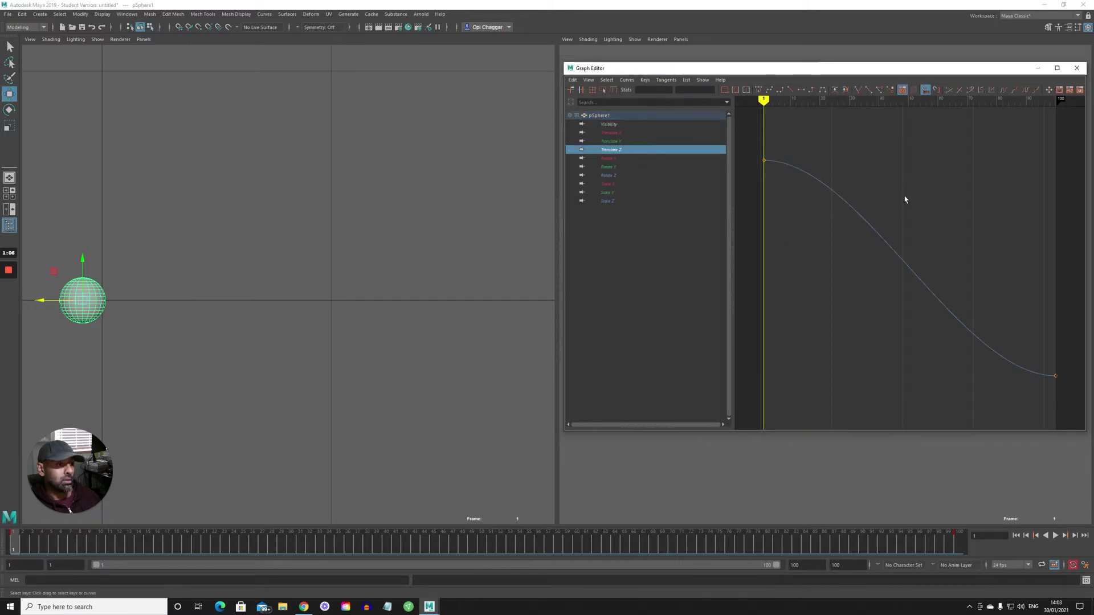
{"action": "left_click", "coordinate": [790, 90]}
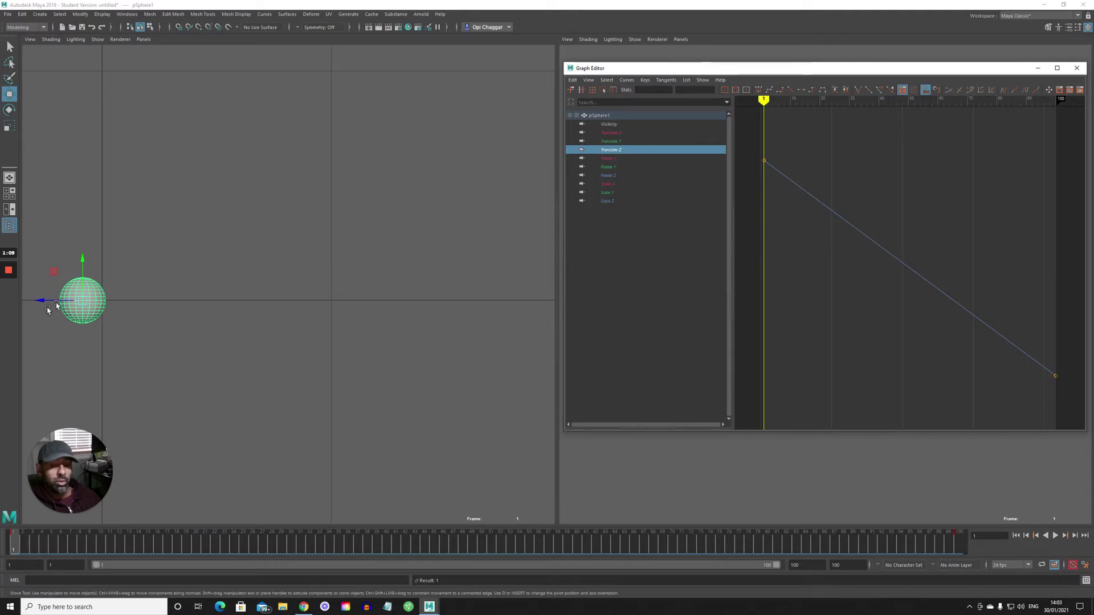
Step: Raise the sphere along Y by about one unit at frame 10, and key the same height at frame 20
{"action": "left_click", "coordinate": [76, 541]}
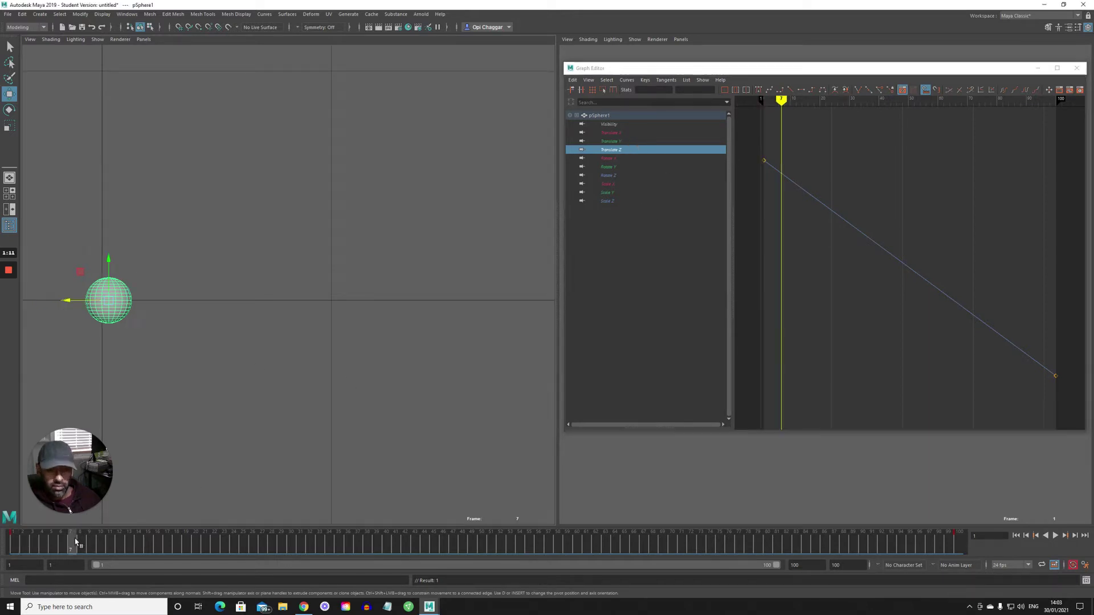
{"action": "left_click_drag", "start_coordinate": [76, 541], "coordinate": [105, 547]}
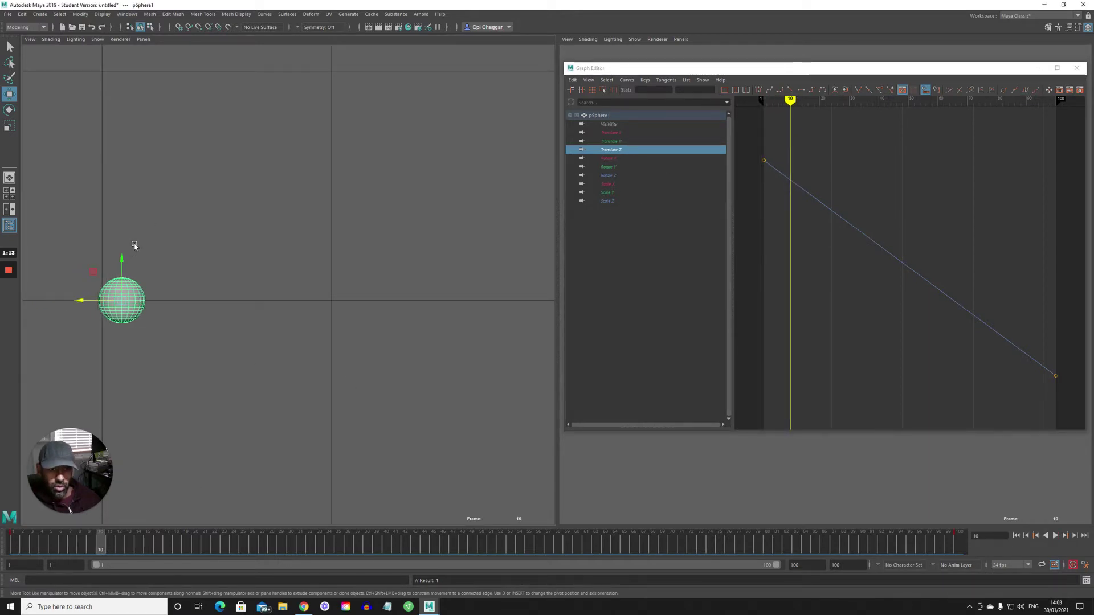
{"action": "mouse_move", "coordinate": [134, 248]}
{"action": "left_mouse_down"}
{"action": "mouse_move", "coordinate": [137, 227]}
{"action": "mouse_move", "coordinate": [135, 237]}
{"action": "left_mouse_up"}
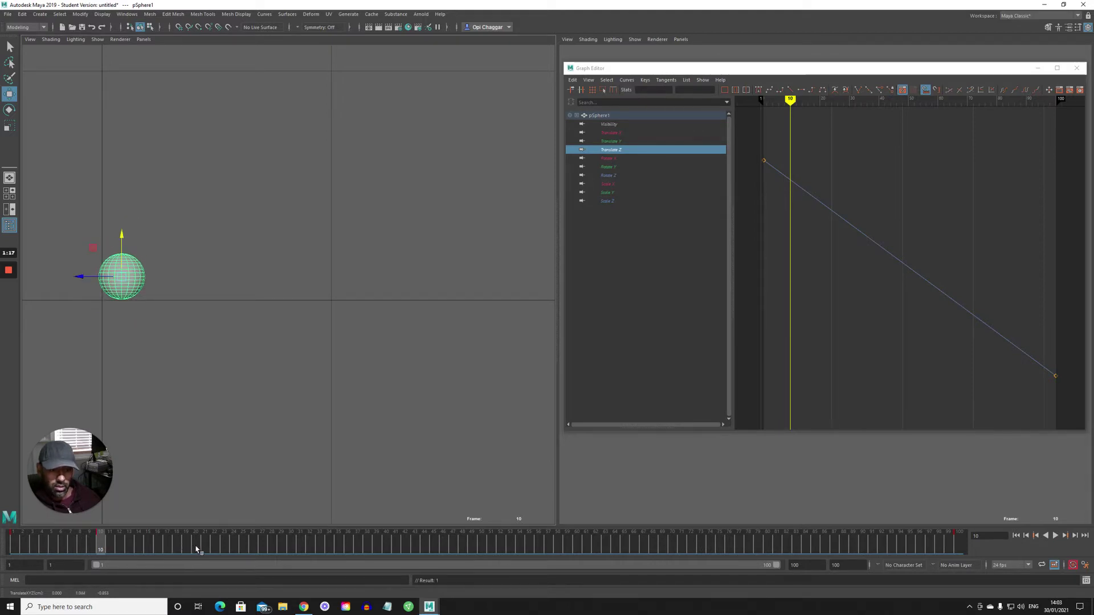
{"action": "left_click", "coordinate": [196, 548]}
{"action": "key", "text": "s"}
Step: Raise the sphere higher along Y at frame 30 and lower it back to the low position at frame 40
{"action": "left_click", "coordinate": [291, 548]}
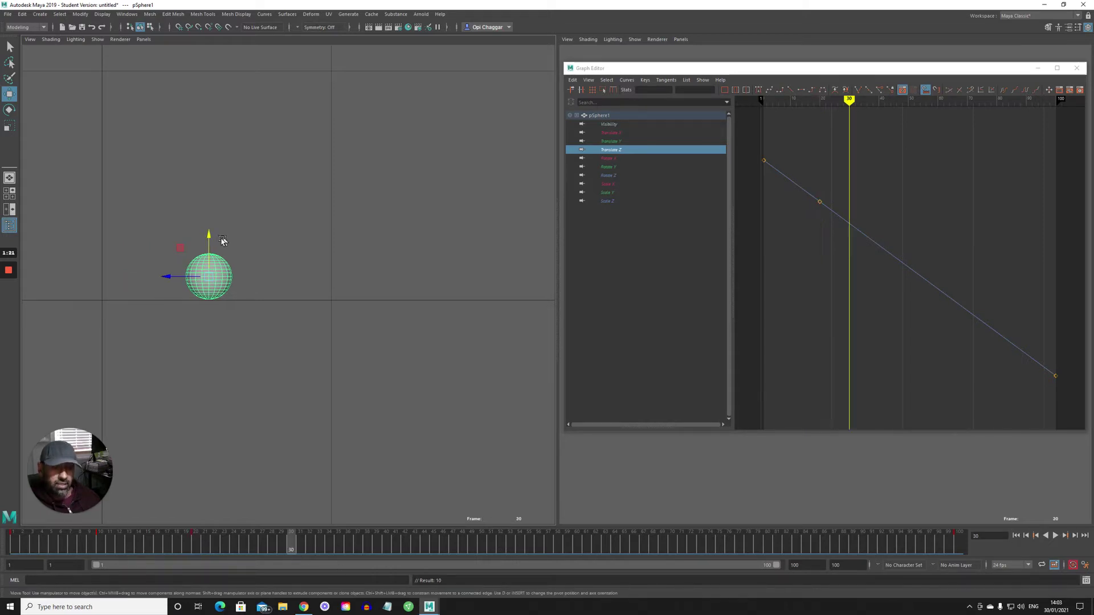
{"action": "left_click_drag", "start_coordinate": [221, 234], "coordinate": [227, 199]}
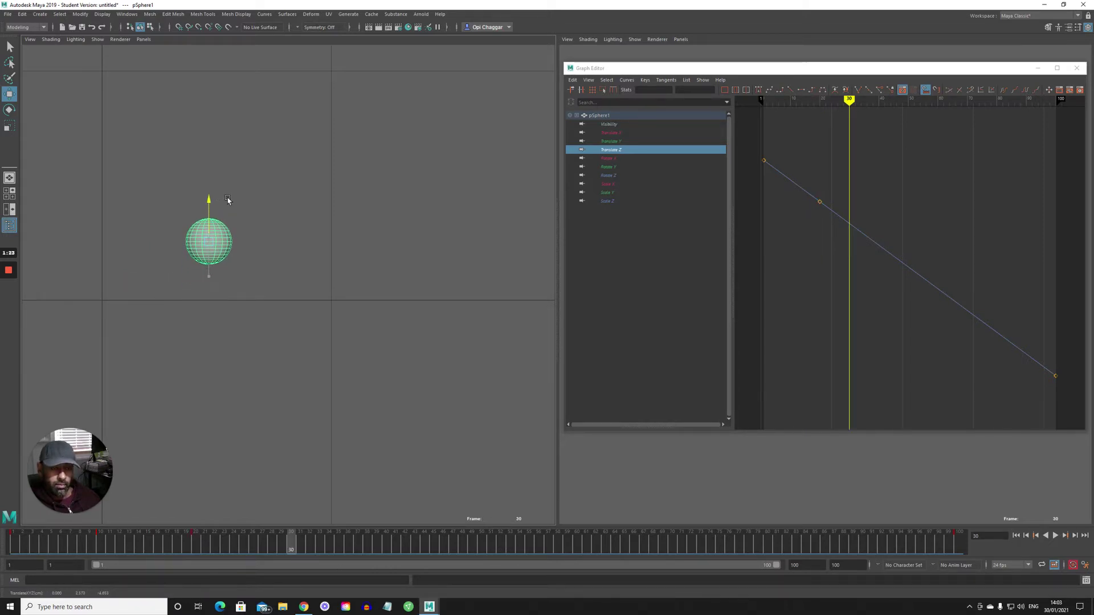
{"action": "left_click", "coordinate": [386, 549]}
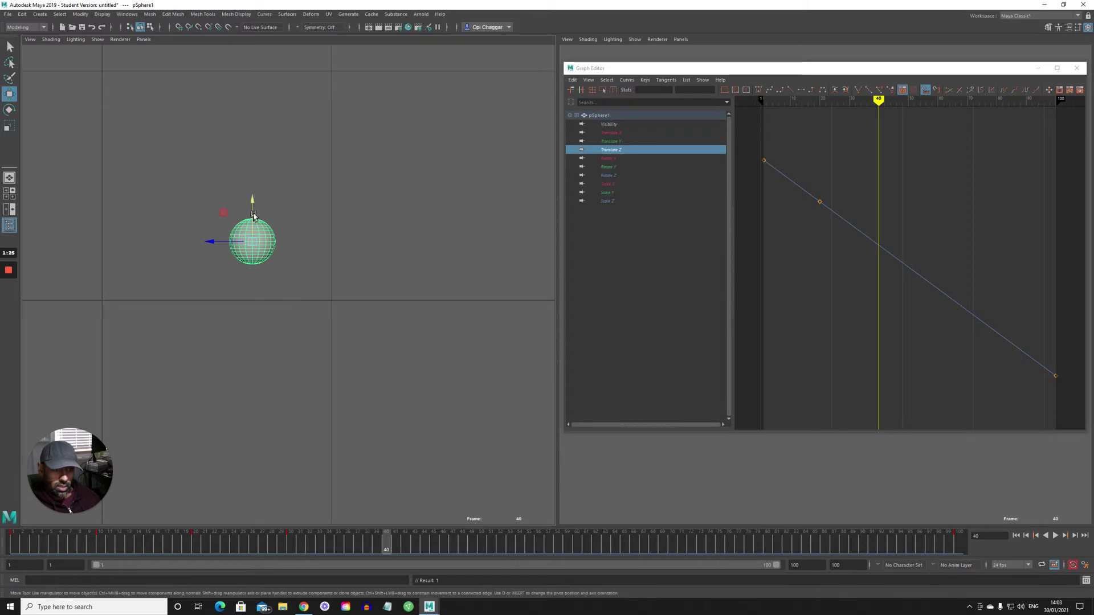
{"action": "left_click_drag", "start_coordinate": [251, 197], "coordinate": [312, 211]}
Step: Key the sphere at a raised height along Y at frame 50 and lower it at frame 60
{"action": "left_click", "coordinate": [481, 549]}
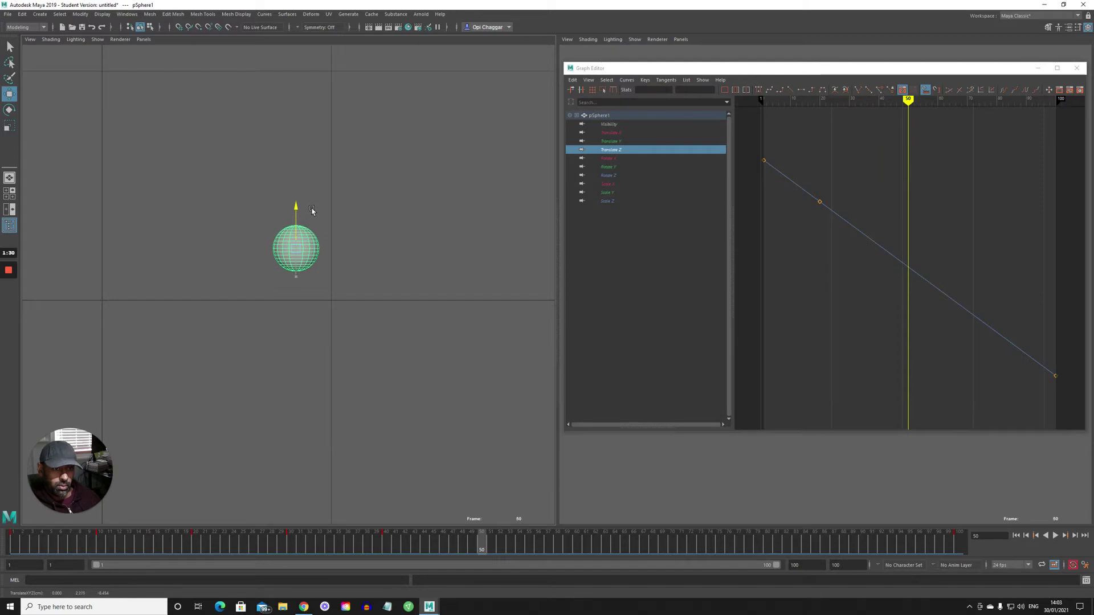
{"action": "left_click", "coordinate": [577, 547]}
{"action": "left_click_drag", "start_coordinate": [341, 209], "coordinate": [339, 237]}
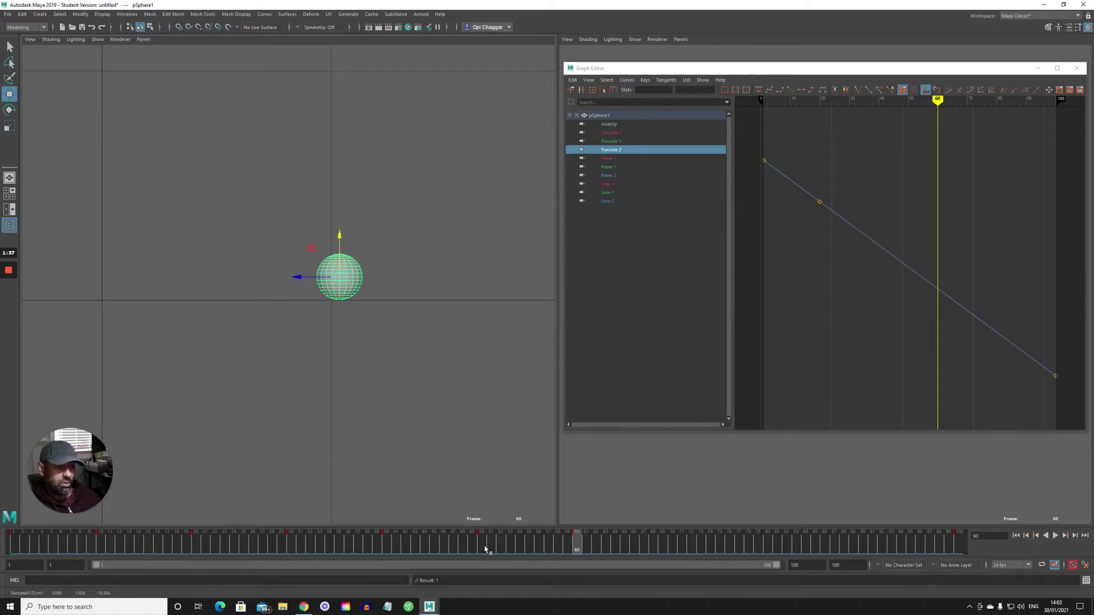
Step: Copy the keys at frames 50 and 60, paste them at frames 70 and 90, and play the animation
{"action": "left_click_drag", "start_coordinate": [484, 548], "coordinate": [672, 546], "text": "shift"}
{"action": "right_click", "coordinate": [578, 546]}
{"action": "left_click", "coordinate": [597, 406]}
{"action": "right_click", "coordinate": [672, 546]}
{"action": "mouse_move", "coordinate": [741, 414]}
{"action": "left_click", "coordinate": [779, 422]}
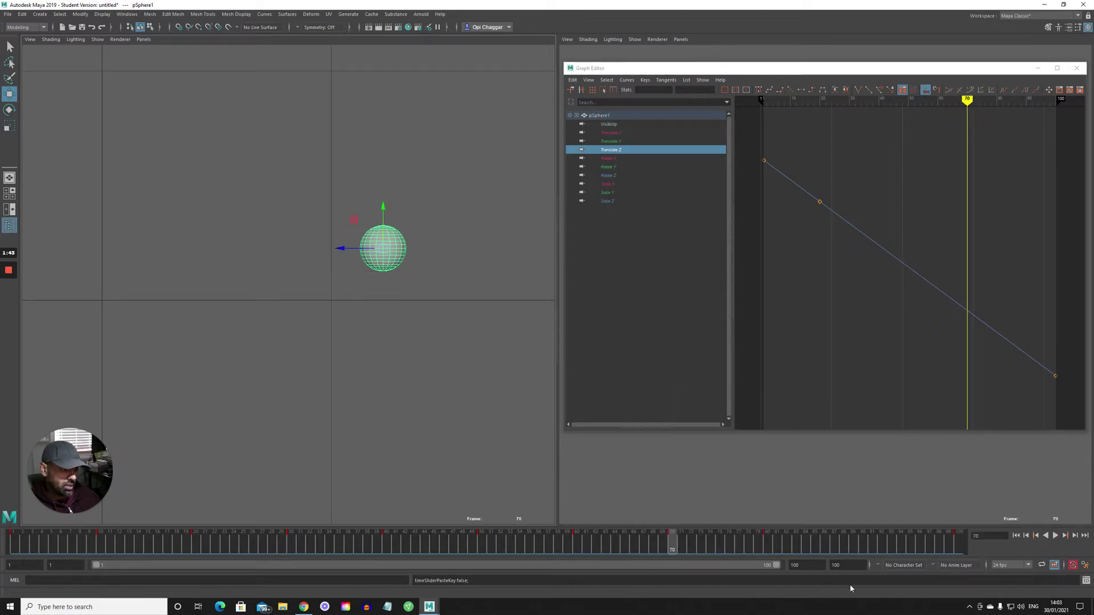
{"action": "left_click_drag", "start_coordinate": [833, 551], "coordinate": [861, 548]}
{"action": "right_click", "coordinate": [862, 548]}
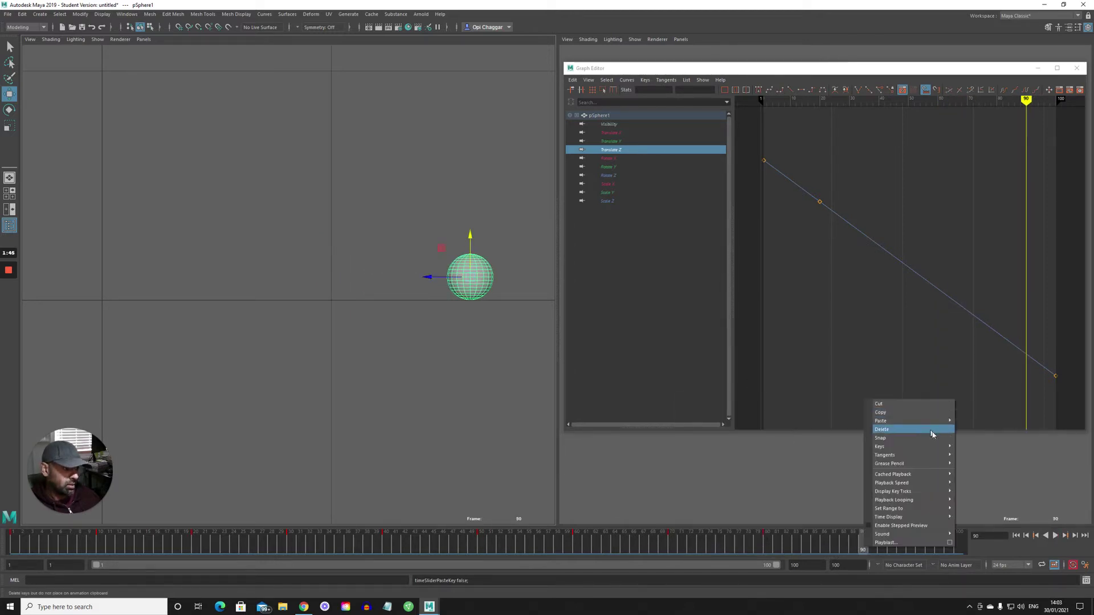
{"action": "left_click", "coordinate": [971, 428]}
{"action": "key", "text": "alt+v"}
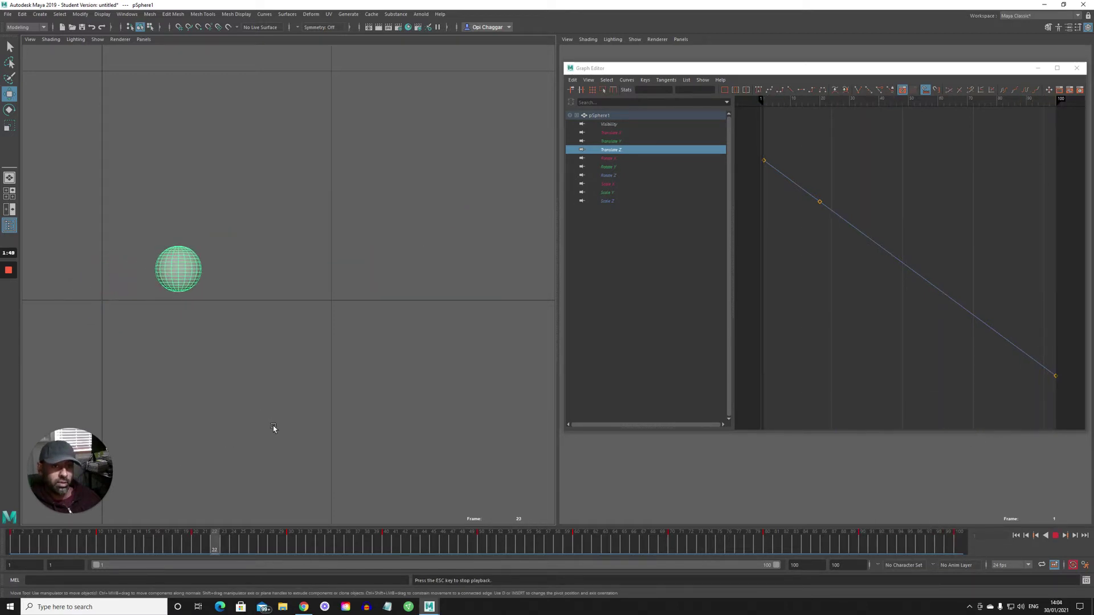
{"action": "key", "text": "Escape"}
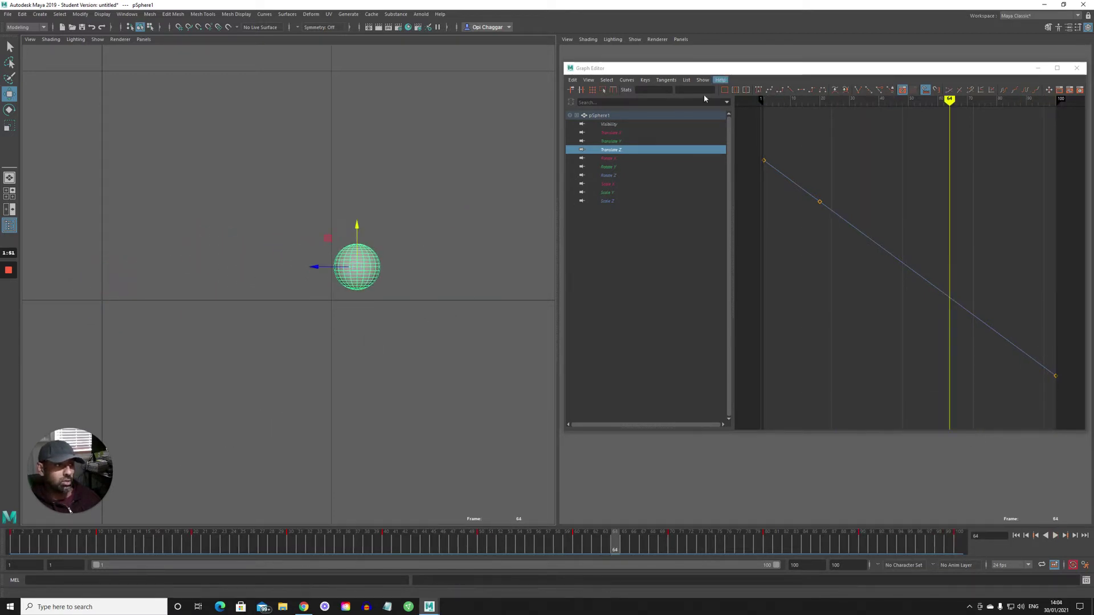
Step: On the Translate Y curve, raise the frame 10 key into a peak and bring the frame 1 key level with the low keys
{"action": "left_click", "coordinate": [614, 142]}
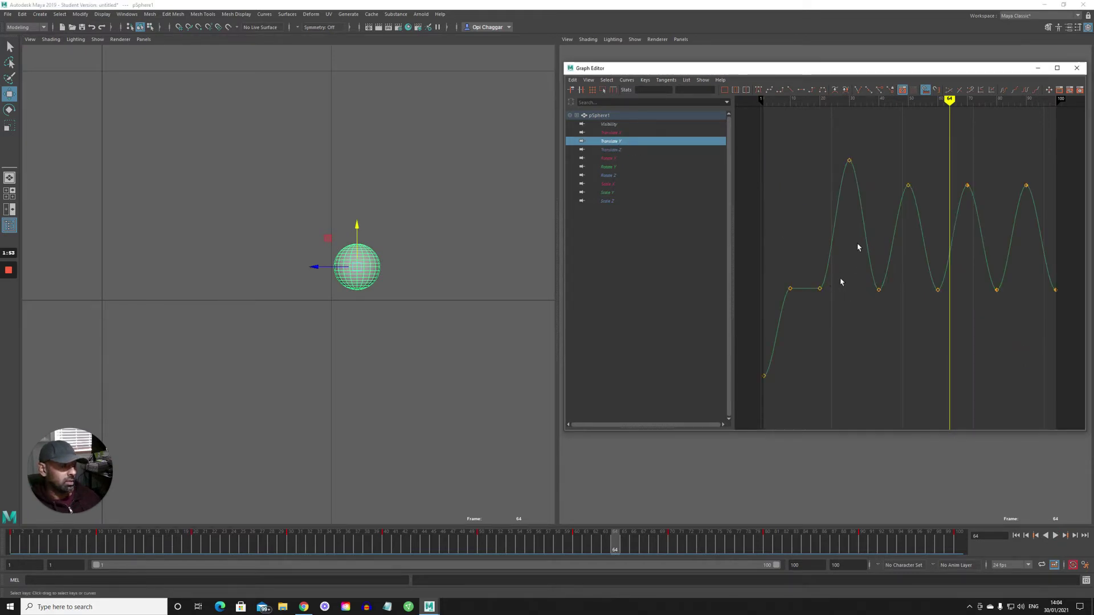
{"action": "left_click_drag", "start_coordinate": [758, 276], "coordinate": [779, 295]}
{"action": "middle_click_drag", "start_coordinate": [730, 325], "coordinate": [825, 186], "text": "shift"}
{"action": "middle_click_drag", "start_coordinate": [792, 409], "coordinate": [808, 319], "text": "shift"}
{"action": "key", "text": "a"}
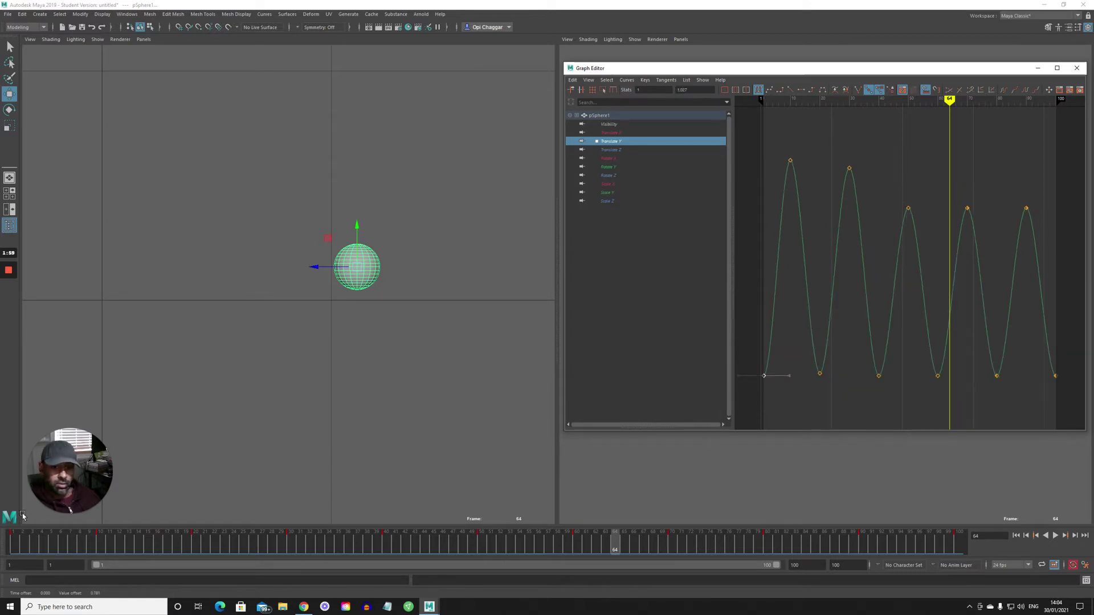
Step: Give all the low keys of the Translate Y curve the same value as the key at frame 60
{"action": "left_click_drag", "start_coordinate": [944, 365], "coordinate": [957, 389]}
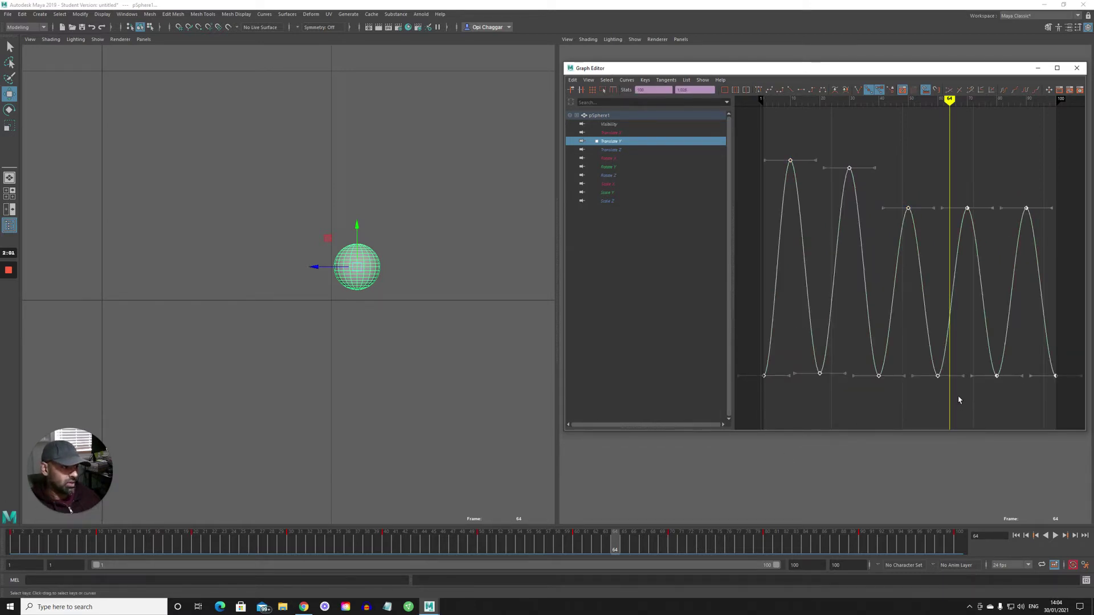
{"action": "left_click_drag", "start_coordinate": [909, 357], "coordinate": [967, 404]}
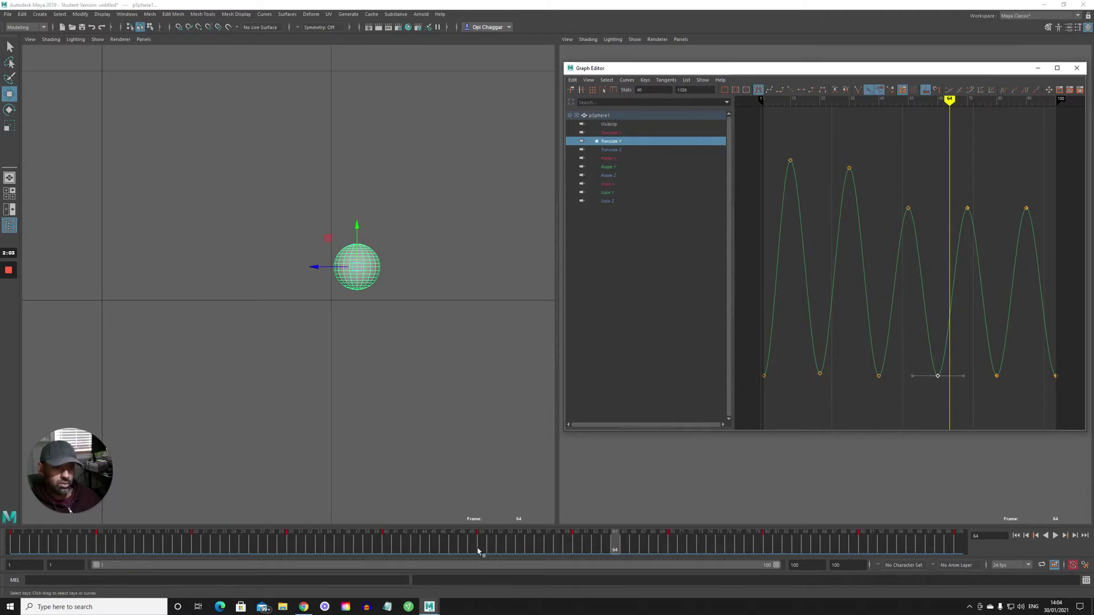
{"action": "left_click_drag", "start_coordinate": [618, 547], "coordinate": [585, 543]}
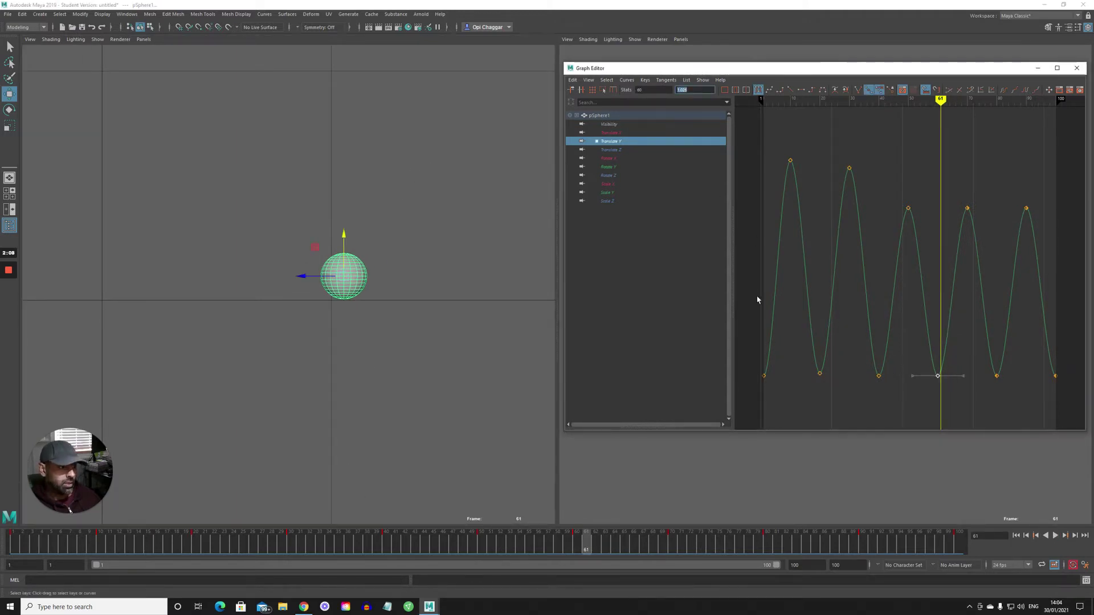
{"action": "left_click_drag", "start_coordinate": [751, 334], "coordinate": [1078, 404]}
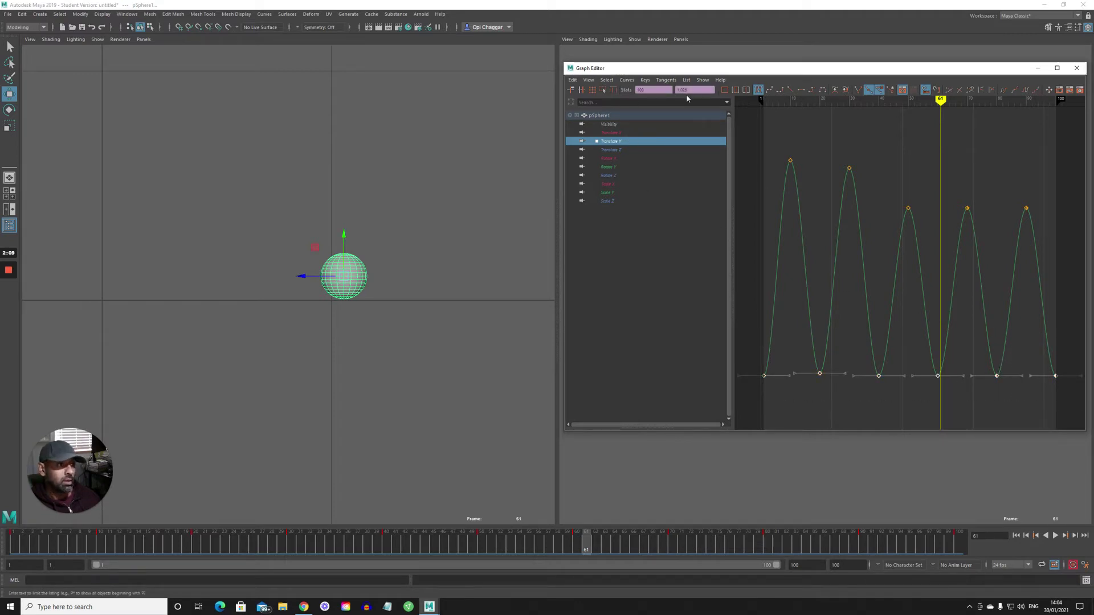
{"action": "key", "text": "Return"}
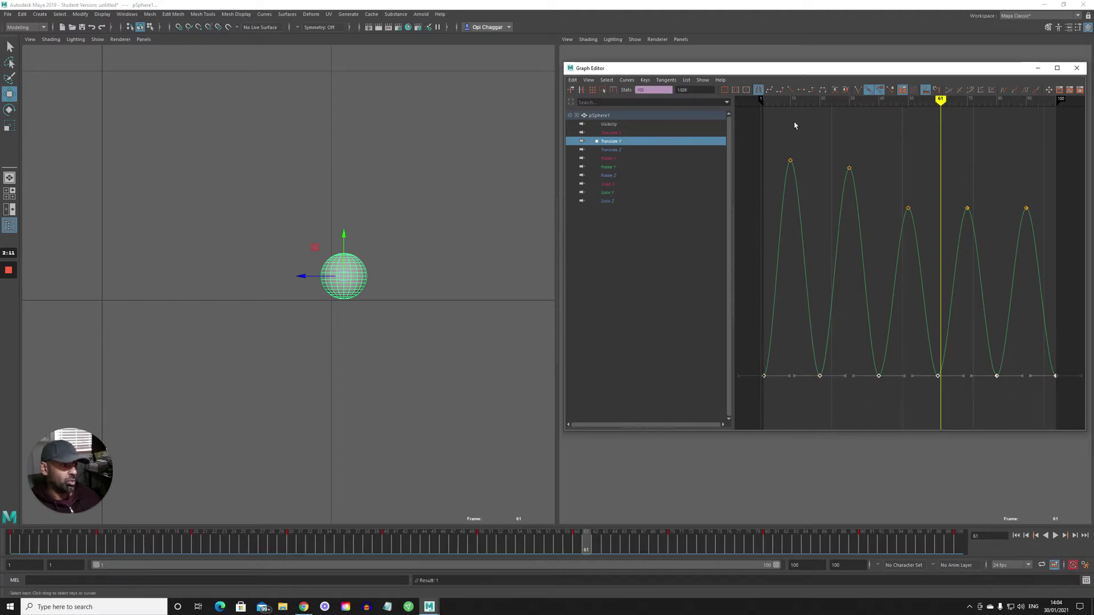
Step: Set all the peak keys of the Translate Y curve to 2.275, matching the frame 50 key
{"action": "left_click", "coordinate": [481, 543]}
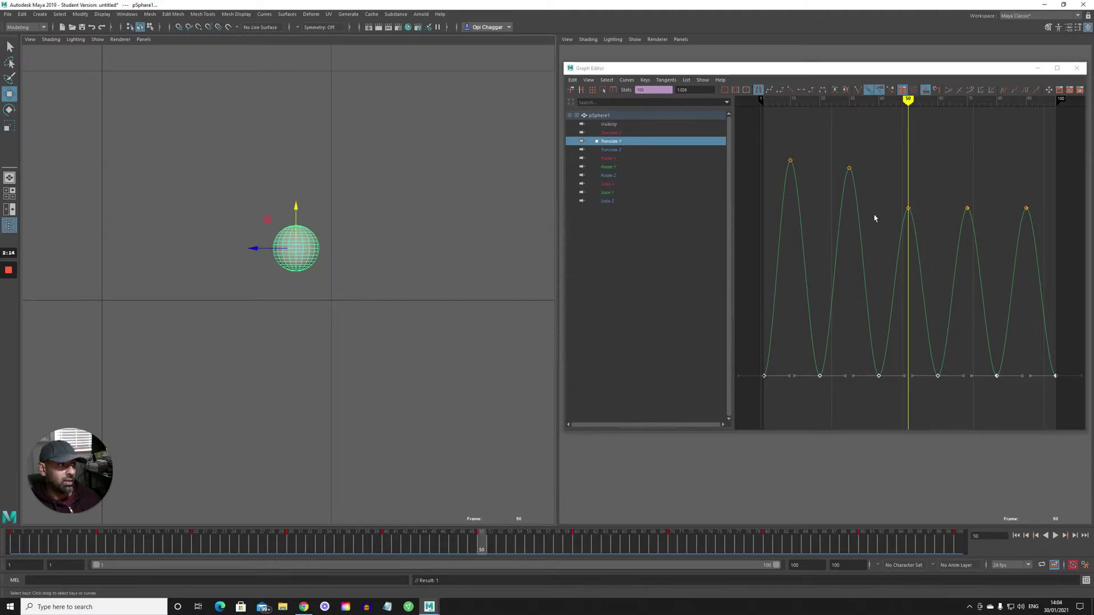
{"action": "left_click_drag", "start_coordinate": [892, 170], "coordinate": [937, 261]}
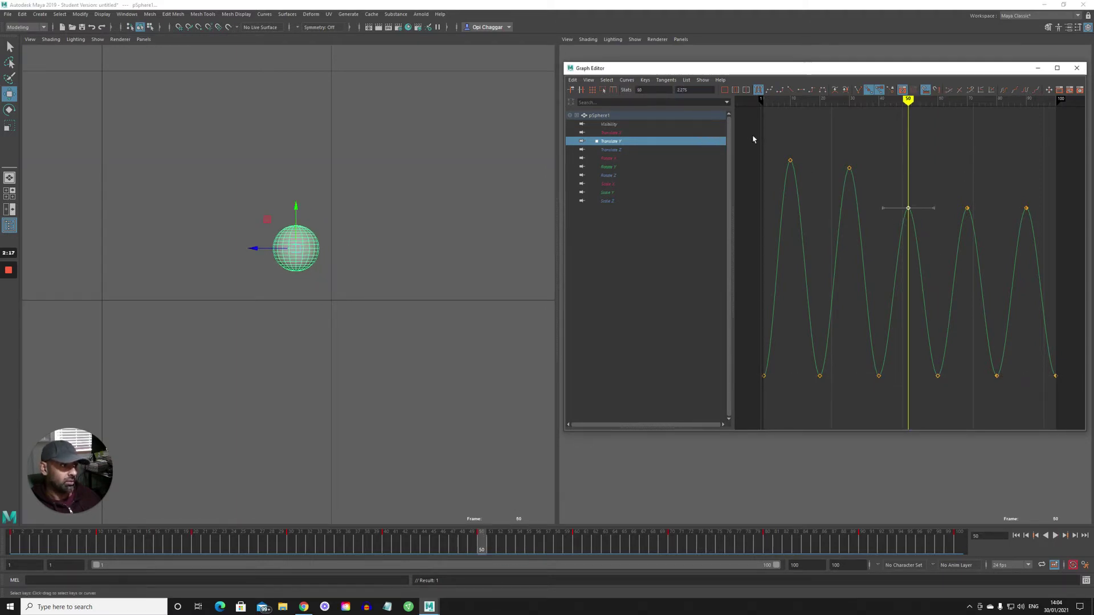
{"action": "left_click_drag", "start_coordinate": [752, 135], "coordinate": [1040, 251]}
{"action": "left_click", "coordinate": [694, 89]}
{"action": "type", "text": "2.275"}
{"action": "key", "text": "Return"}
{"action": "left_click", "coordinate": [822, 198]}
{"action": "key", "text": "a"}
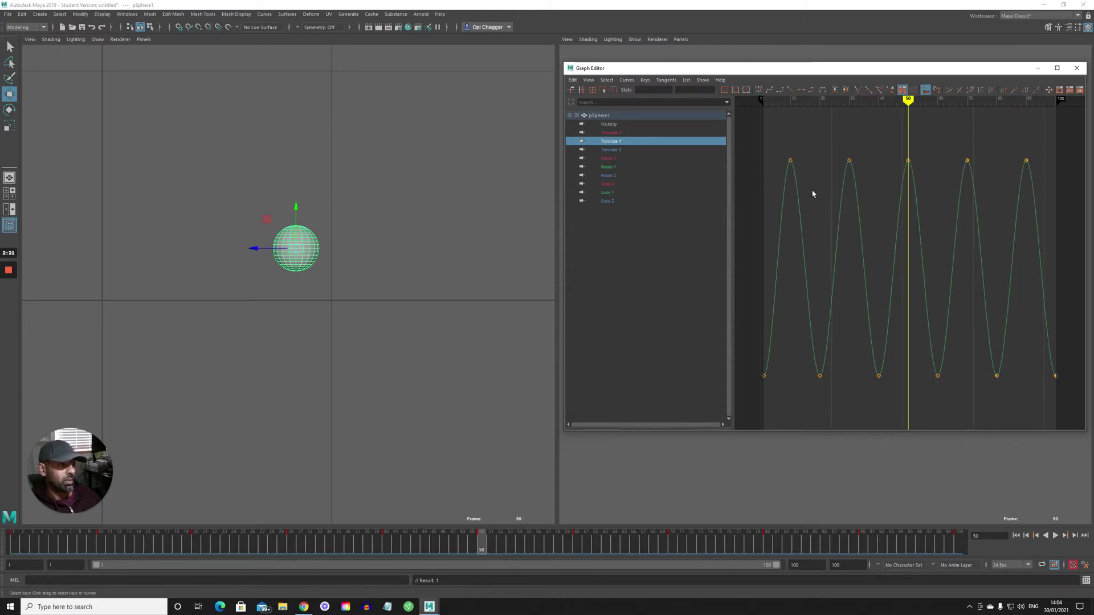
Step: Play the bounce from frame 1 and lower all the peak keys of the Translate Y curve together
{"action": "left_click_drag", "start_coordinate": [89, 545], "coordinate": [12, 550]}
{"action": "key", "text": "alt+v"}
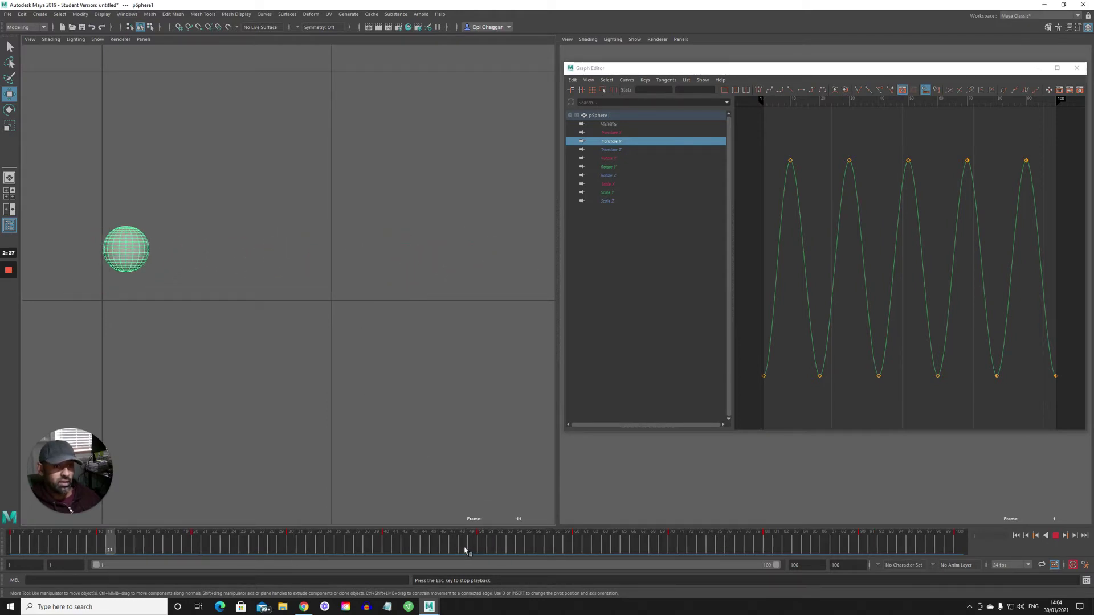
{"action": "left_click_drag", "start_coordinate": [772, 152], "coordinate": [1008, 206]}
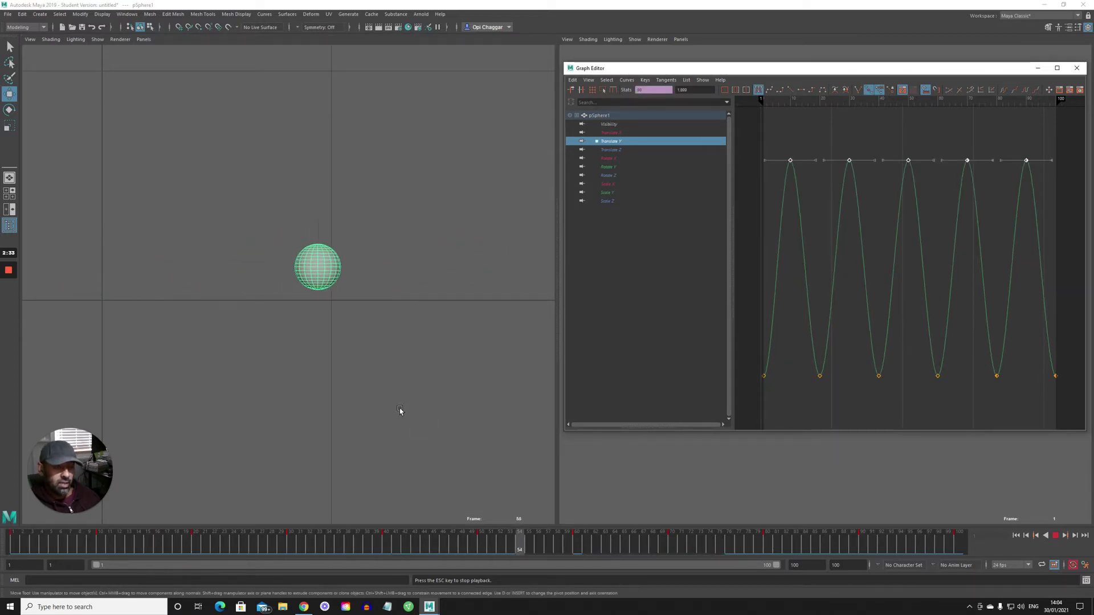
Step: Stop playback, return to frame 1, select the sphere and switch to the Animation menu set
{"action": "key", "text": "Escape"}
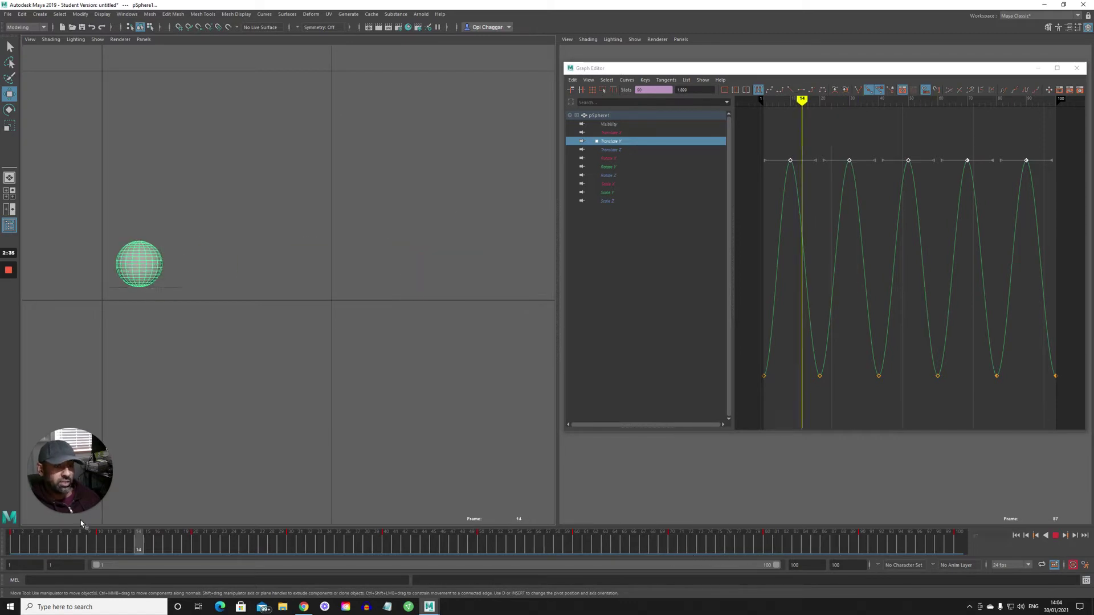
{"action": "key", "text": "alt+shift+v"}
{"action": "left_click", "coordinate": [223, 407]}
{"action": "left_click", "coordinate": [94, 282]}
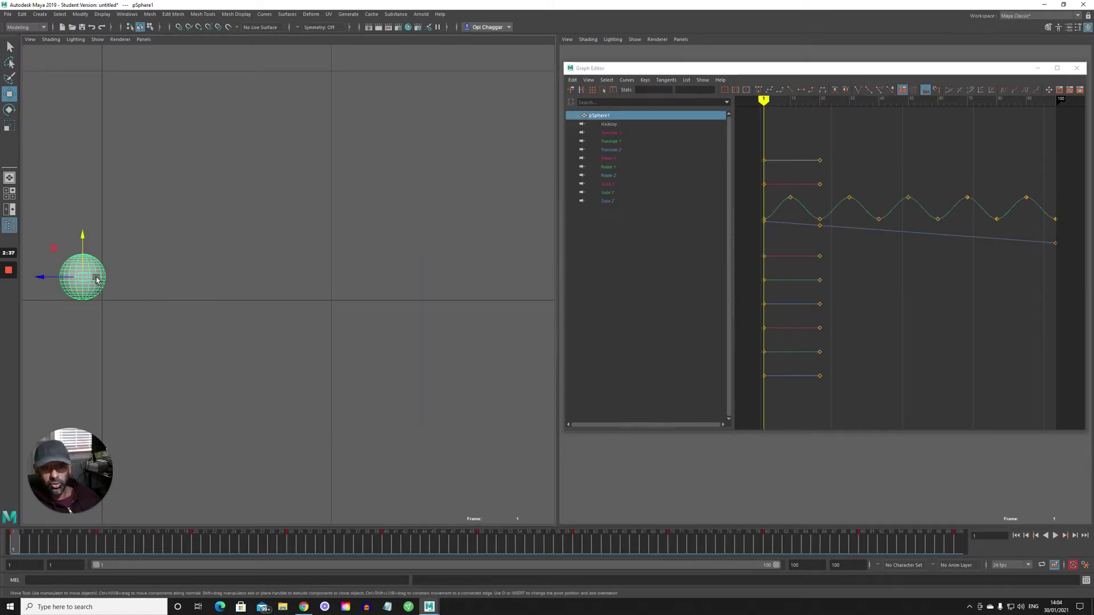
{"action": "left_click", "coordinate": [26, 27]}
{"action": "left_click", "coordinate": [23, 52]}
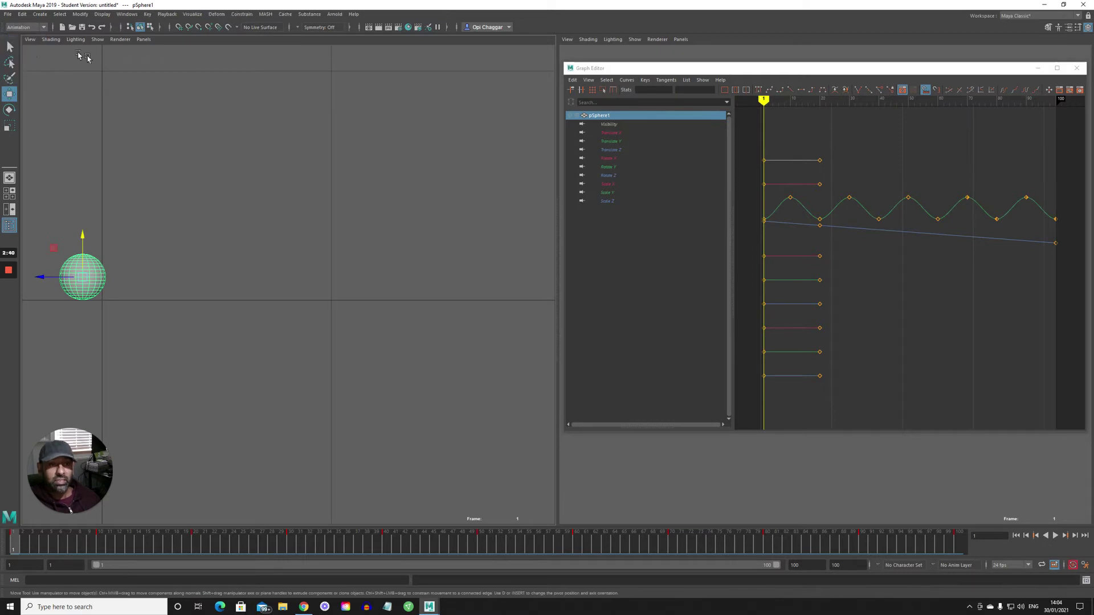
{"action": "left_click", "coordinate": [44, 28]}
{"action": "left_click", "coordinate": [32, 55]}
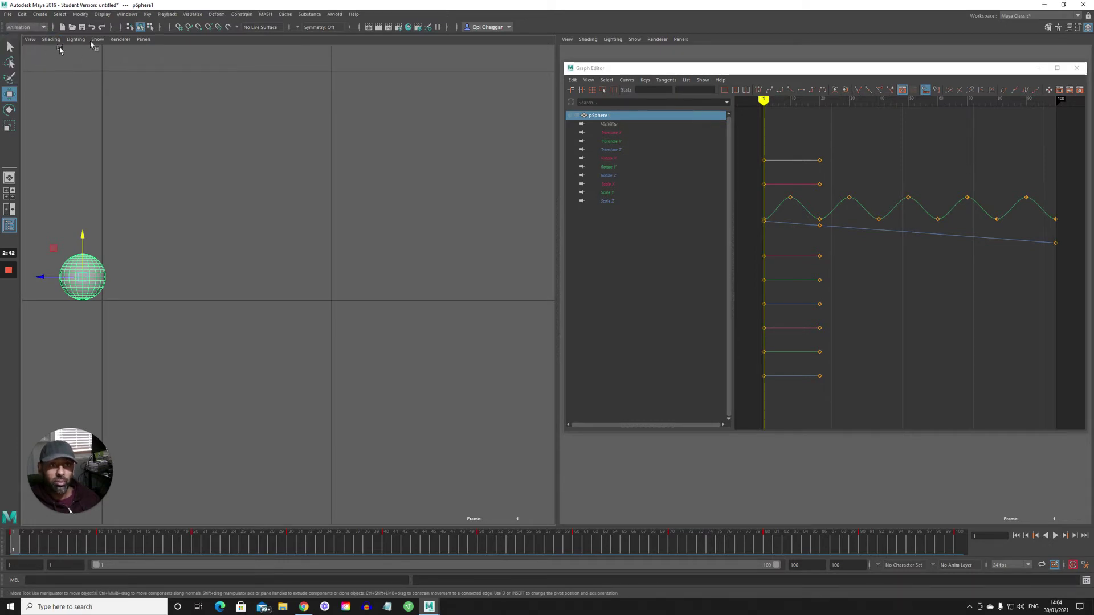
Step: Create an editable motion trail for the selected sphere
{"action": "left_click", "coordinate": [129, 295]}
{"action": "left_click", "coordinate": [105, 283]}
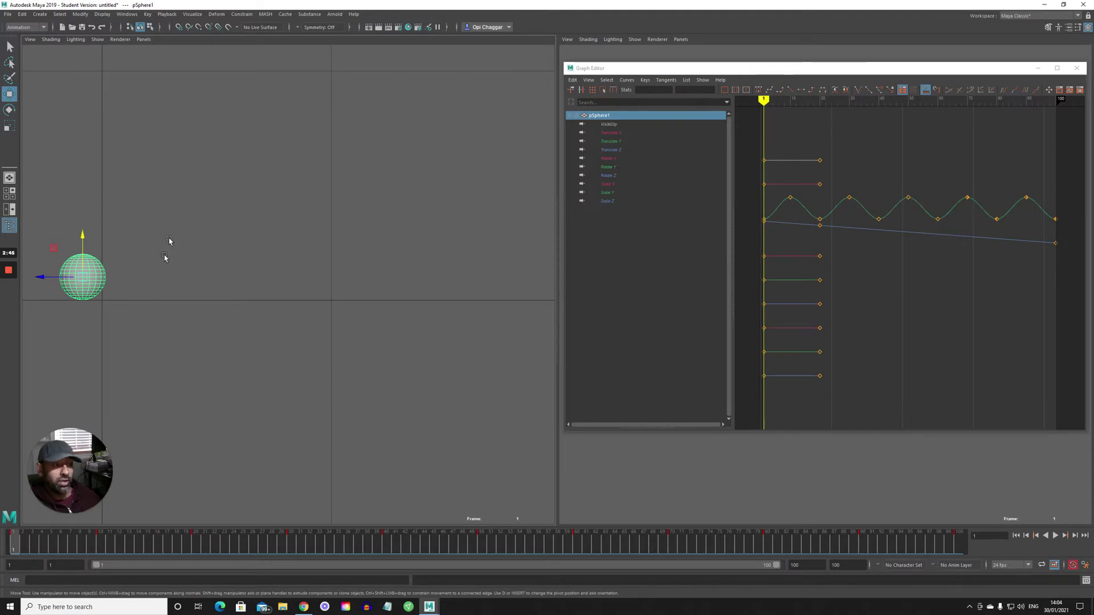
{"action": "left_click", "coordinate": [146, 275]}
{"action": "left_click", "coordinate": [107, 291]}
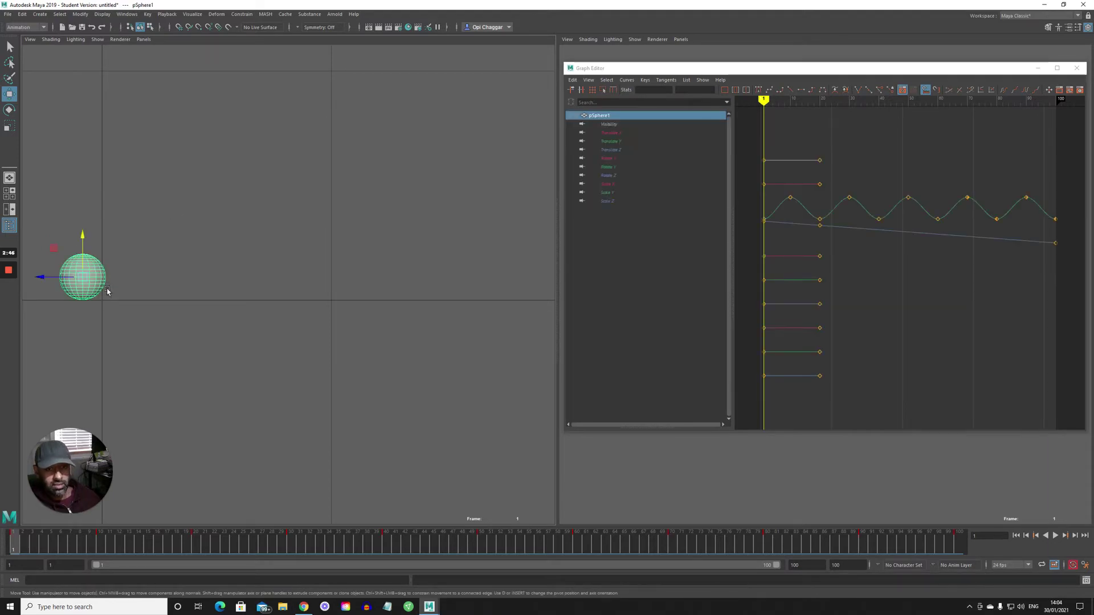
{"action": "left_click", "coordinate": [192, 14]}
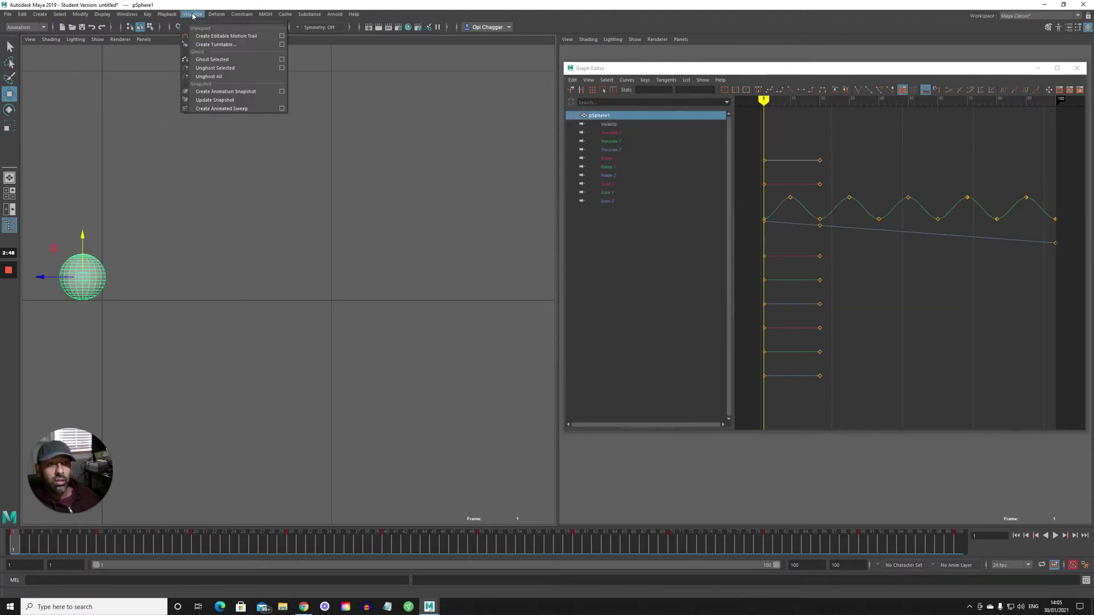
{"action": "left_click", "coordinate": [224, 37]}
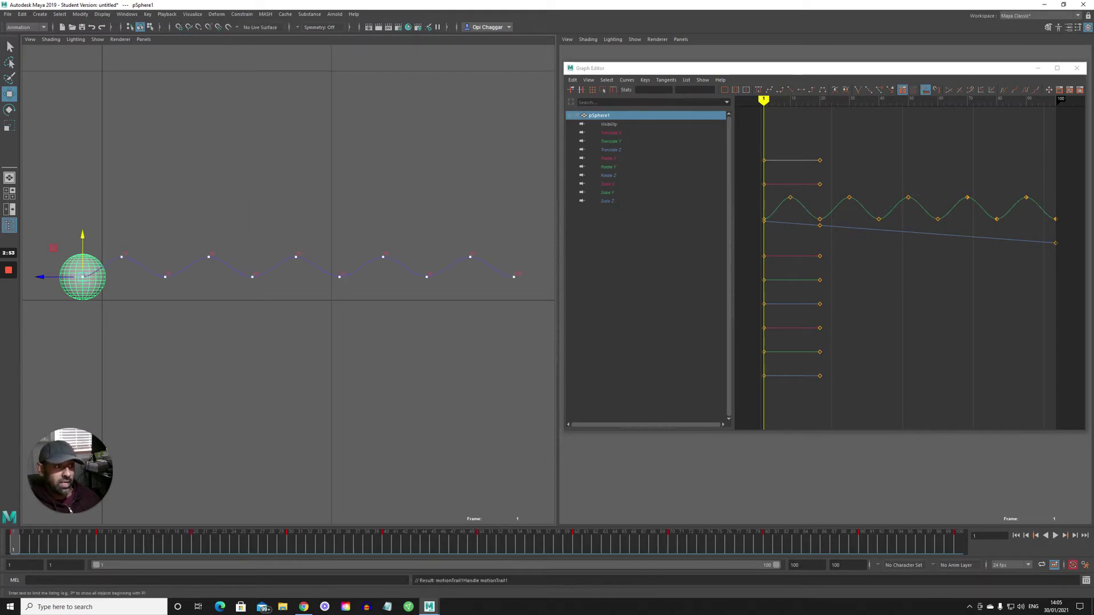
Step: Narrow the Graph Editor window and widen the side view so the whole motion trail has more room
{"action": "left_click_drag", "start_coordinate": [564, 101], "coordinate": [948, 108]}
{"action": "left_click", "coordinate": [555, 134]}
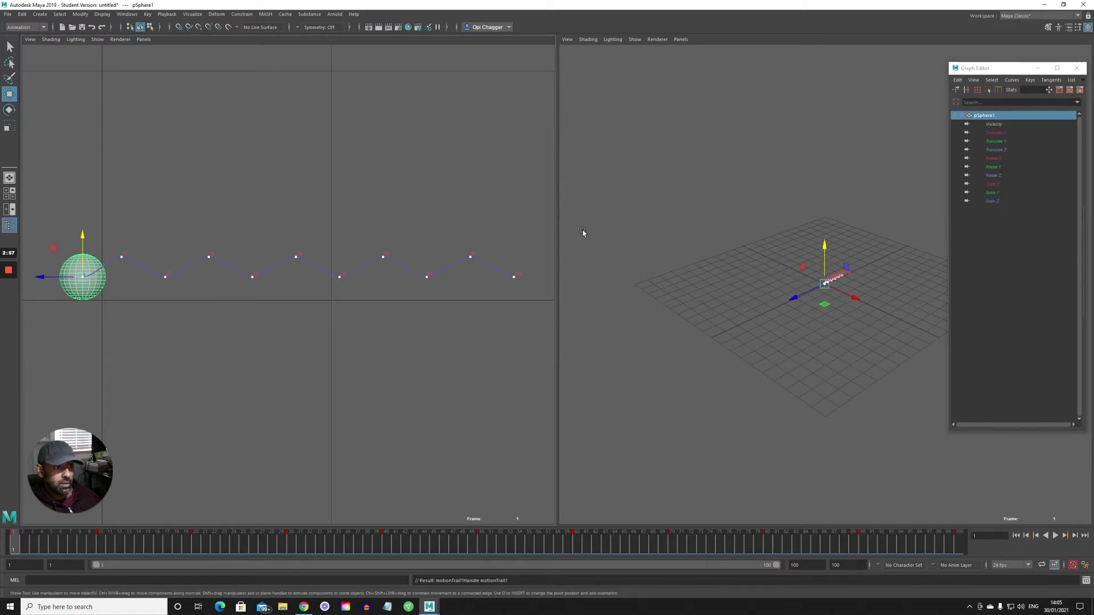
{"action": "left_click_drag", "start_coordinate": [559, 226], "coordinate": [903, 237]}
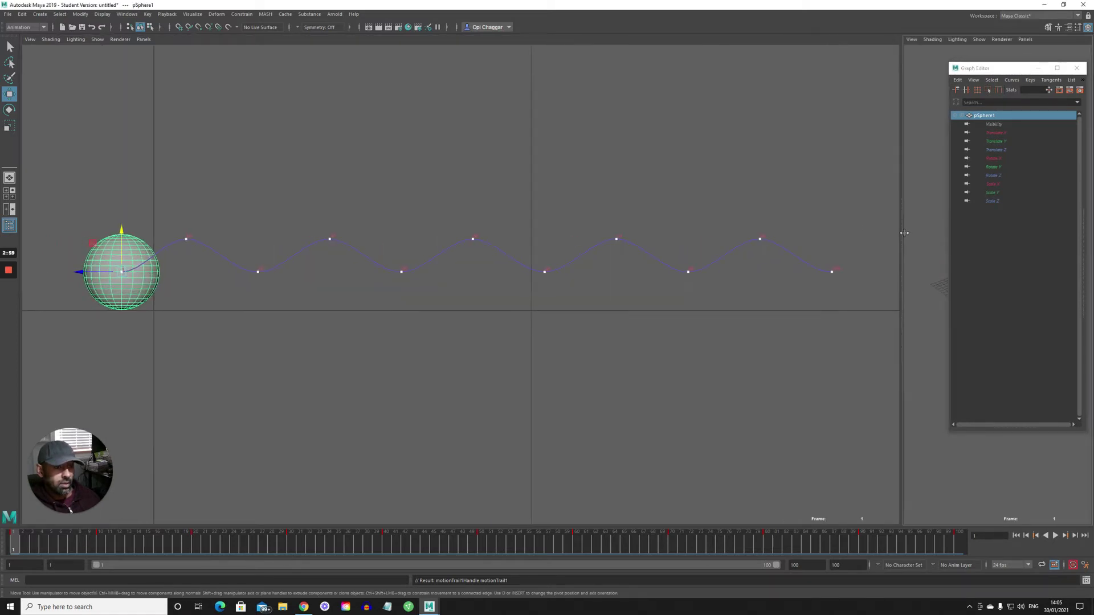
Step: Deselect the sphere and play the bounce to watch it follow the motion trail
{"action": "left_click", "coordinate": [445, 198]}
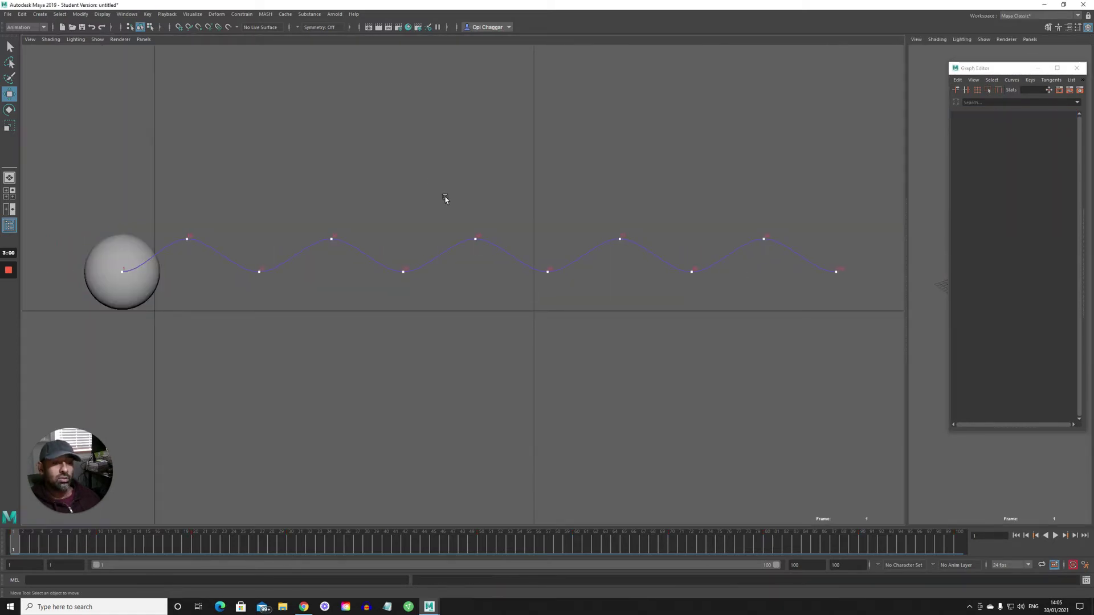
{"action": "left_click", "coordinate": [1054, 536]}
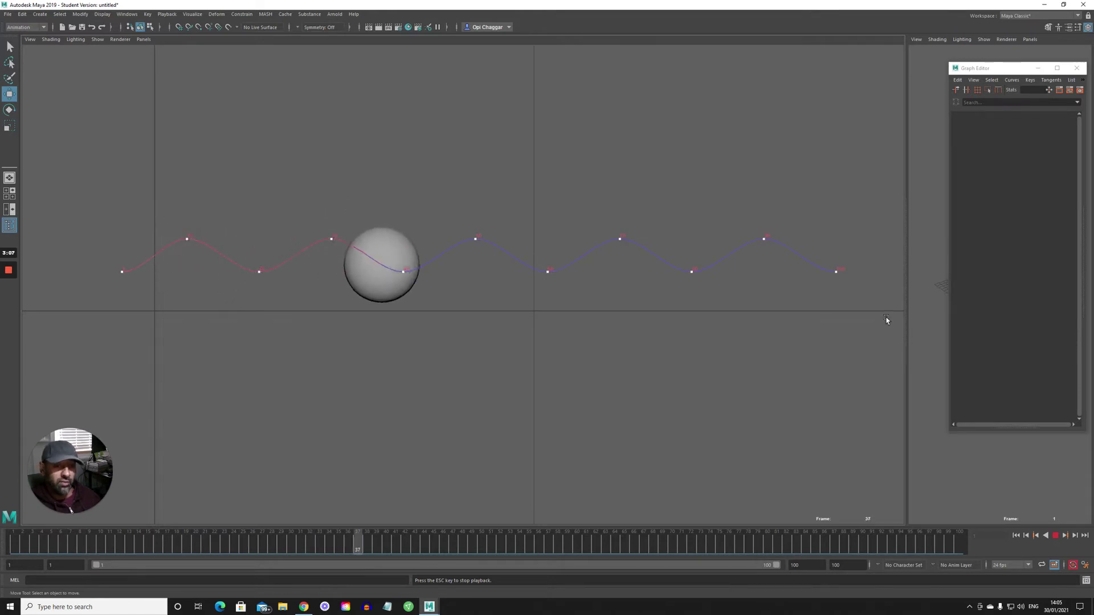
{"action": "left_click", "coordinate": [1055, 536]}
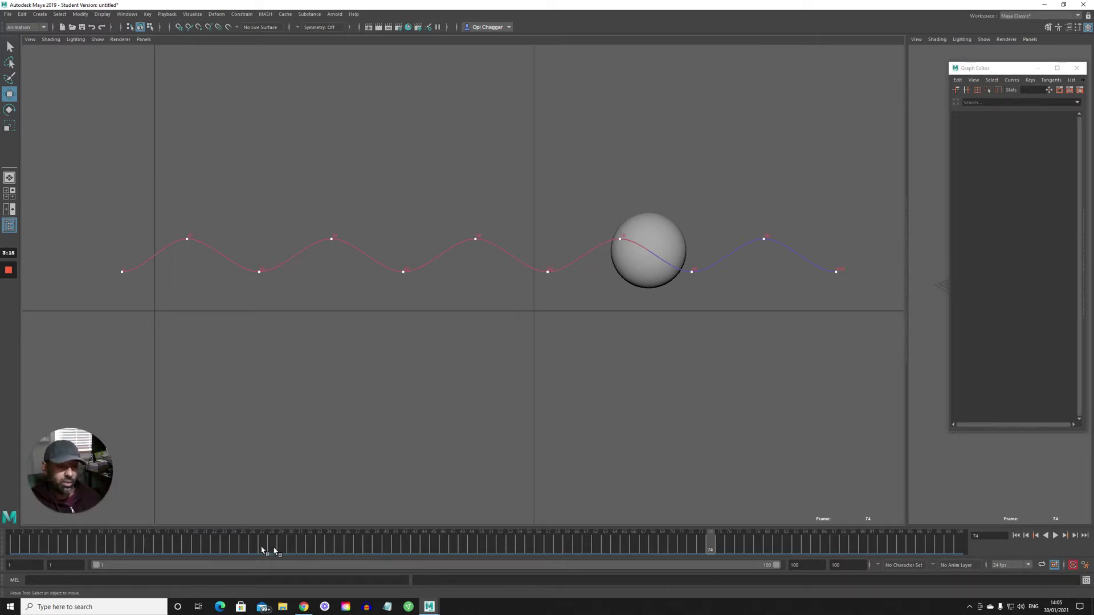
Step: Raise the sphere at frame 14 and lower it at frame 15 to key an irregular dip, and play the result
{"action": "left_click_drag", "start_coordinate": [236, 548], "coordinate": [167, 523]}
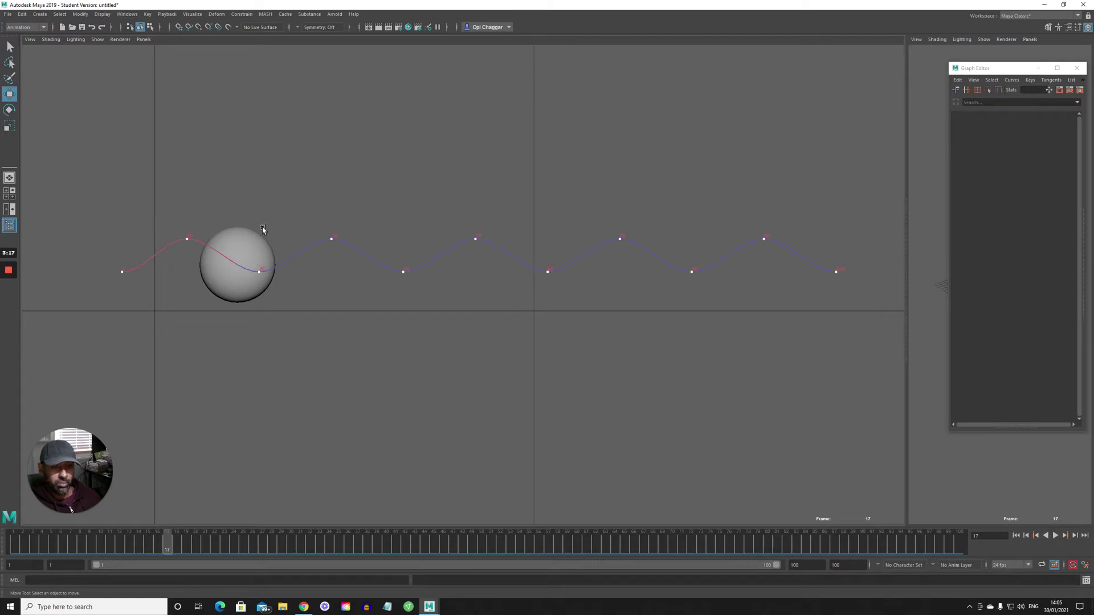
{"action": "left_click", "coordinate": [255, 247]}
{"action": "left_click", "coordinate": [141, 545]}
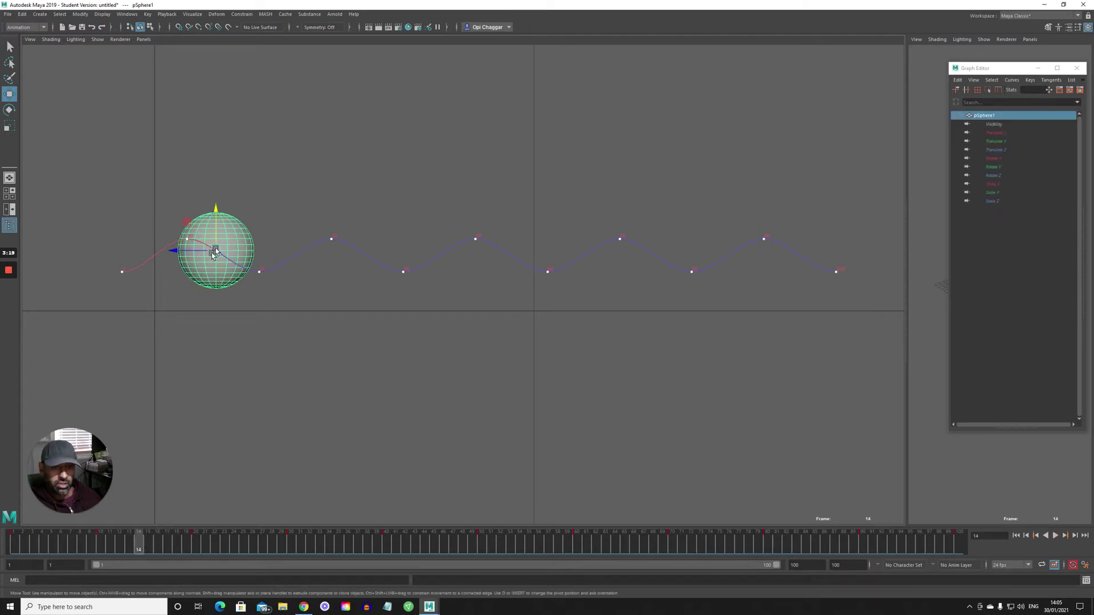
{"action": "left_click_drag", "start_coordinate": [216, 211], "coordinate": [217, 194]}
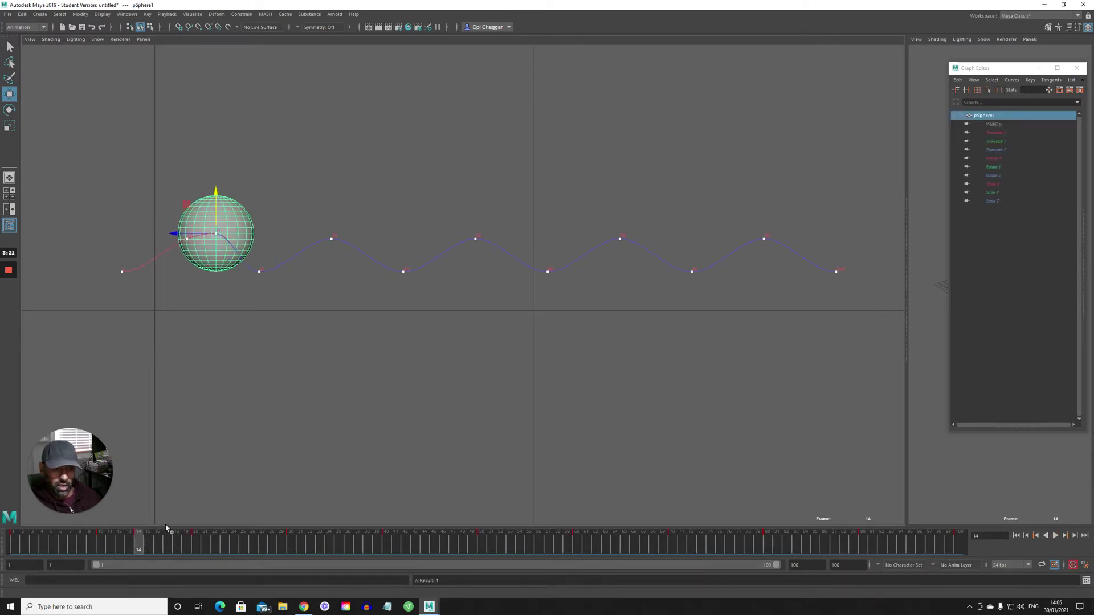
{"action": "left_click_drag", "start_coordinate": [156, 548], "coordinate": [154, 550]}
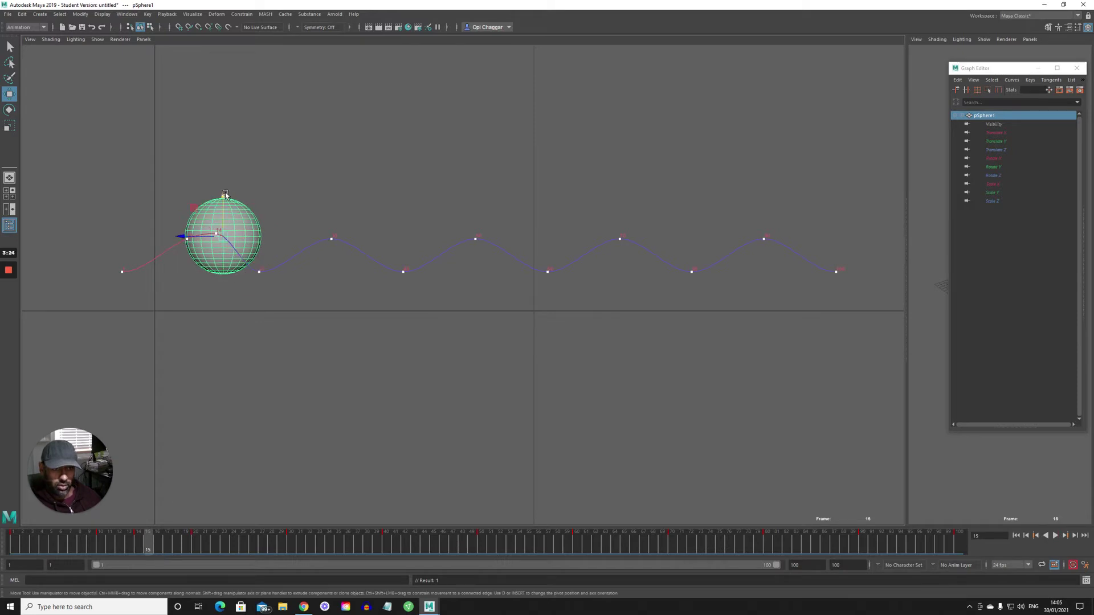
{"action": "left_click_drag", "start_coordinate": [224, 195], "coordinate": [218, 220]}
{"action": "key", "text": "alt+v"}
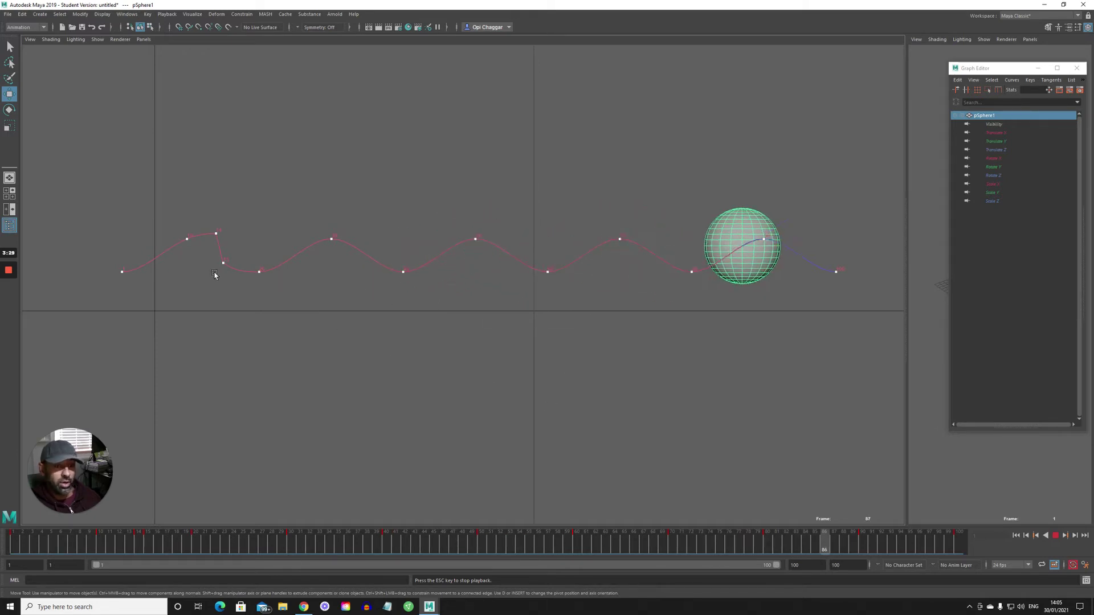
{"action": "left_click", "coordinate": [138, 542]}
{"action": "key", "text": "Escape"}
{"action": "left_click", "coordinate": [139, 541]}
{"action": "right_click", "coordinate": [138, 541]}
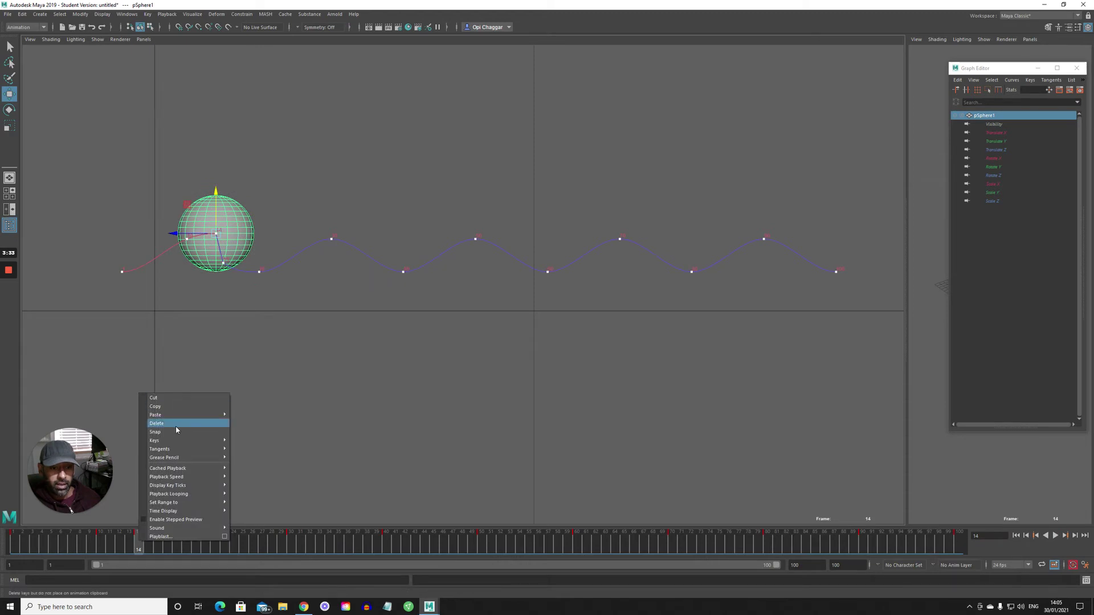
{"action": "left_click", "coordinate": [222, 265]}
{"action": "key", "text": "alt+v"}
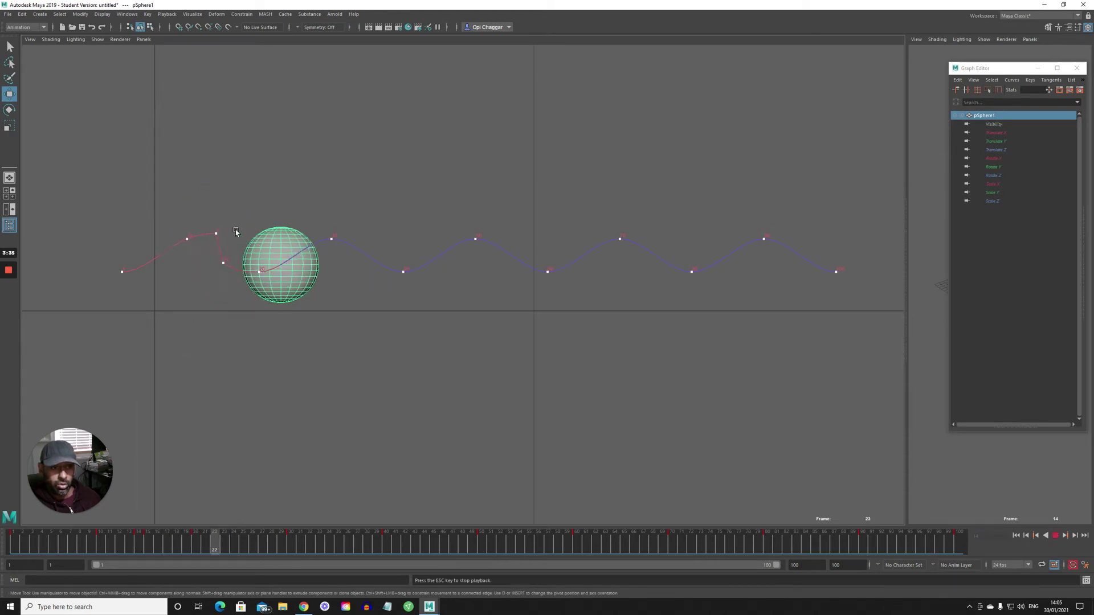
Step: Move the frame 14 and 15 points of the motion trail to smooth the descent, and play and scrub the motion
{"action": "left_click_drag", "start_coordinate": [208, 227], "coordinate": [249, 266]}
{"action": "key", "text": "alt+v"}
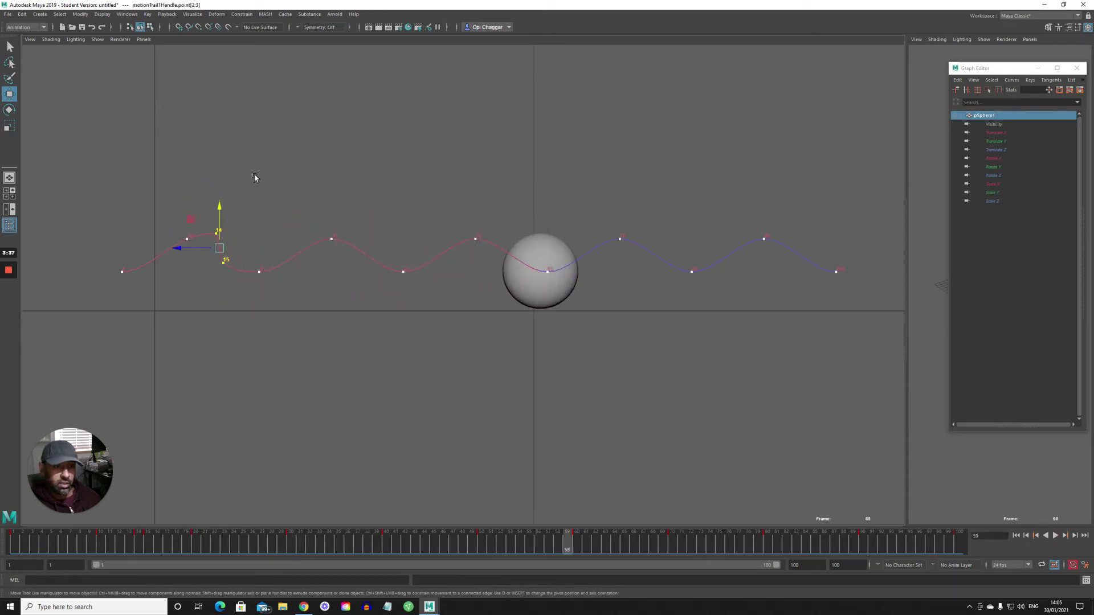
{"action": "left_click", "coordinate": [255, 178]}
{"action": "left_click_drag", "start_coordinate": [207, 220], "coordinate": [245, 255]}
{"action": "left_click_drag", "start_coordinate": [219, 195], "coordinate": [211, 202]}
{"action": "left_click_drag", "start_coordinate": [171, 248], "coordinate": [190, 267]}
{"action": "key", "text": "alt+v"}
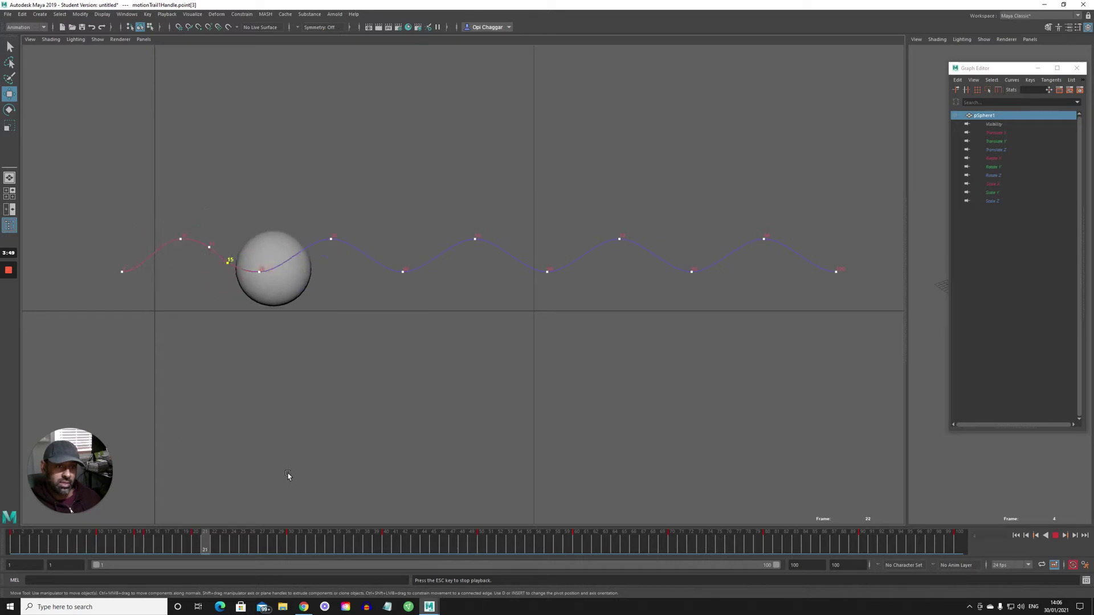
{"action": "left_click_drag", "start_coordinate": [118, 548], "coordinate": [147, 551]}
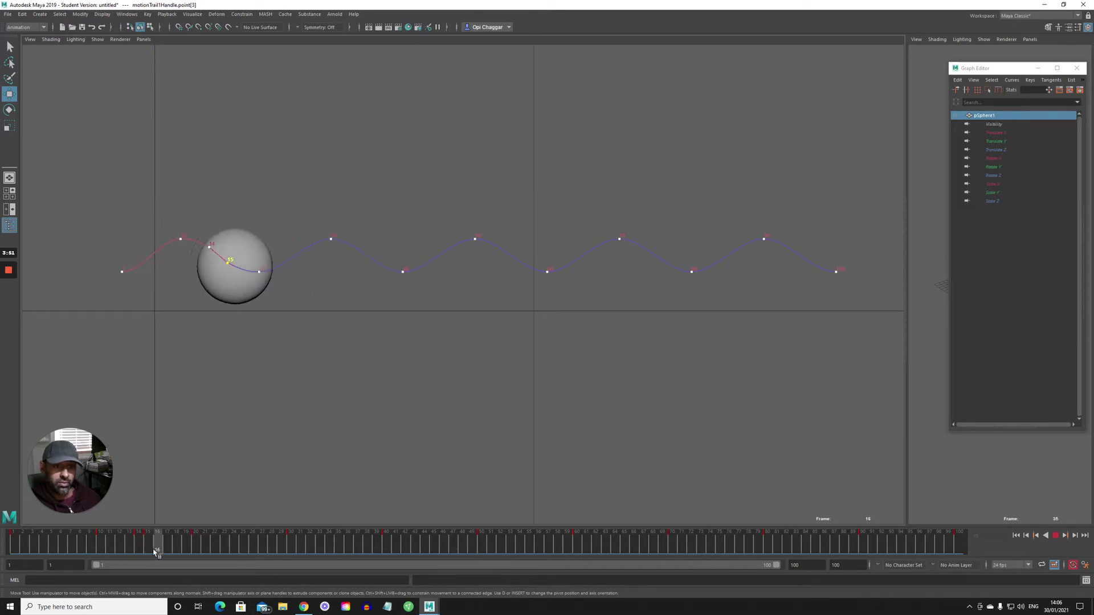
{"action": "key", "text": "alt+v"}
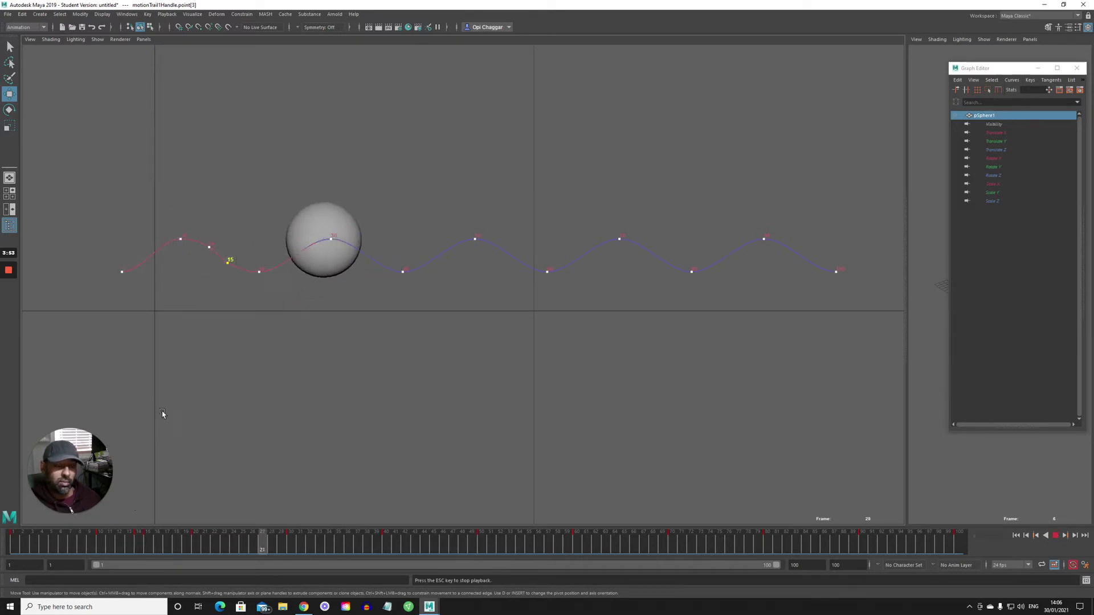
{"action": "key", "text": "Escape"}
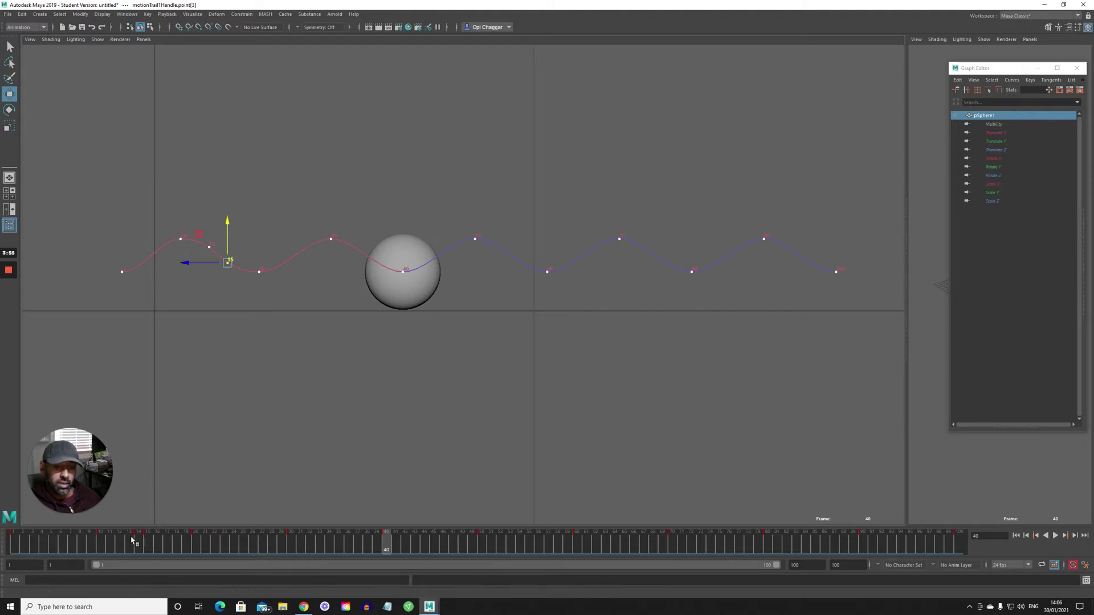
Step: Try to delete the keys in the frame 13 to 17 range of the timeline
{"action": "left_click_drag", "start_coordinate": [131, 540], "coordinate": [166, 541], "text": "shift"}
{"action": "right_click", "coordinate": [162, 540]}
{"action": "left_click", "coordinate": [190, 425]}
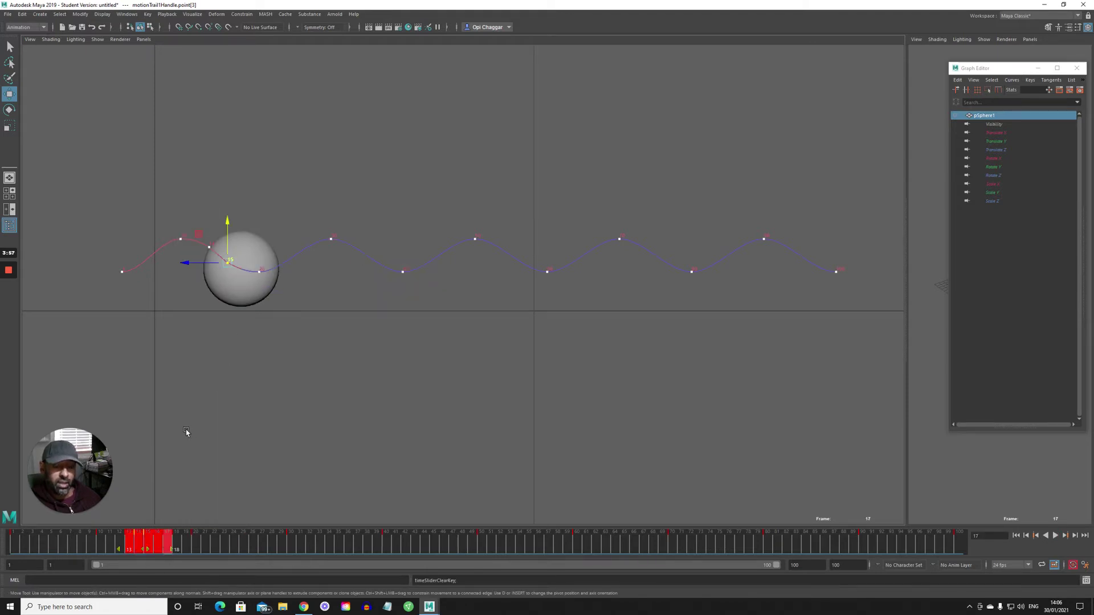
{"action": "right_click", "coordinate": [145, 545]}
{"action": "left_click", "coordinate": [166, 427]}
{"action": "left_click", "coordinate": [493, 334]}
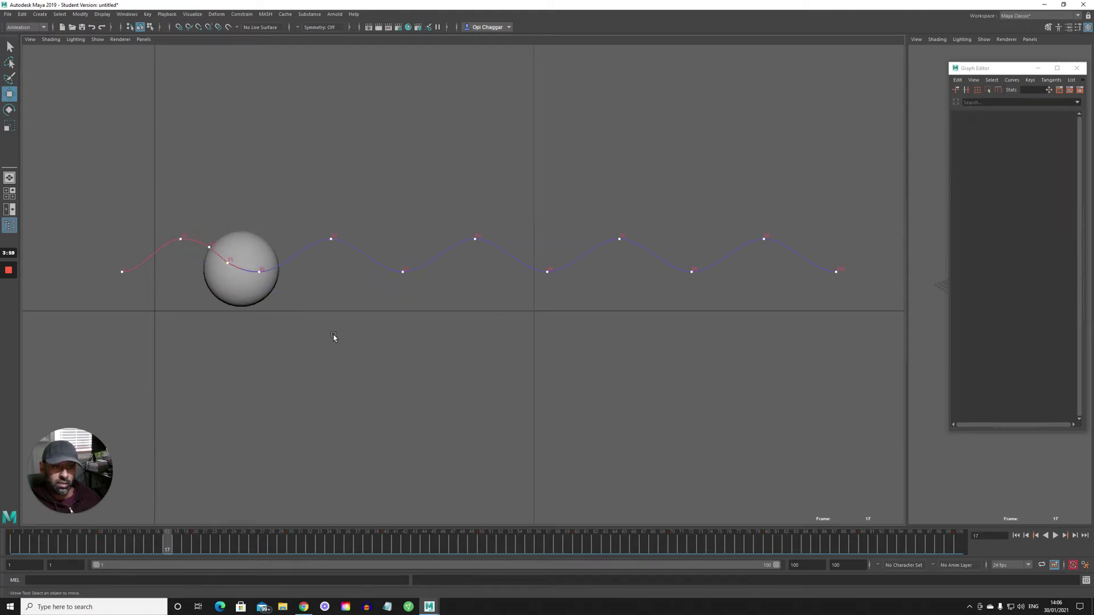
Step: Select the sphere, delete its extra keys at frames 14 and 15, and play the bounce
{"action": "left_click", "coordinate": [247, 288]}
{"action": "left_click_drag", "start_coordinate": [128, 541], "coordinate": [158, 541], "text": "shift"}
{"action": "right_click", "coordinate": [155, 541]}
{"action": "left_click", "coordinate": [170, 421]}
{"action": "left_click", "coordinate": [328, 348]}
{"action": "key", "text": "alt+v"}
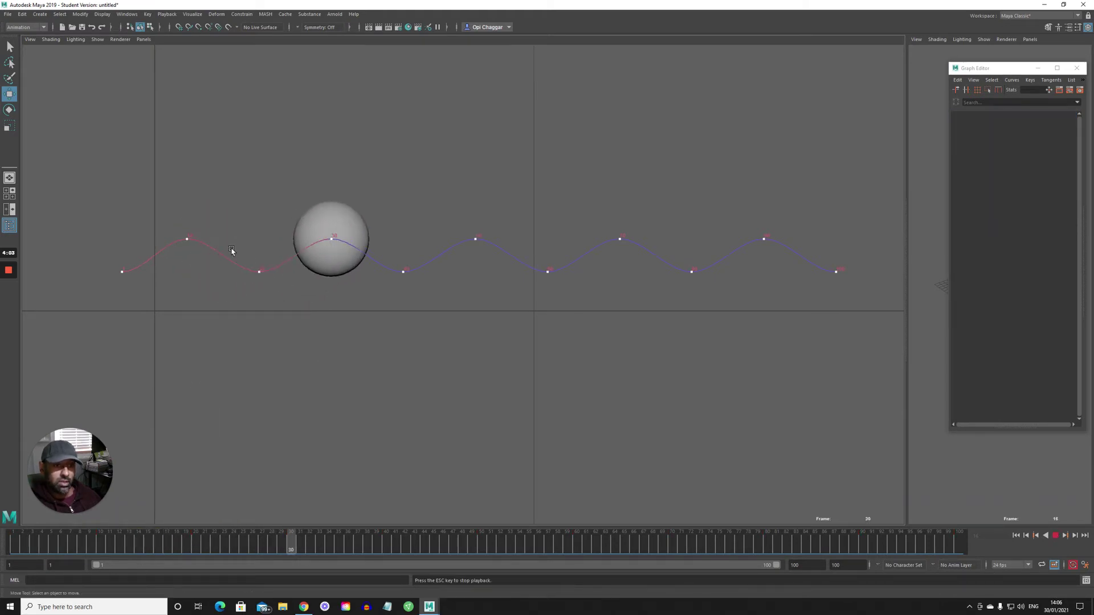
Step: Select all the peak points of the motion trail, raise them together for higher bounces, and play the result
{"action": "key", "text": "alt+v"}
{"action": "left_click_drag", "start_coordinate": [169, 206], "coordinate": [855, 244]}
{"action": "key", "text": "Escape"}
{"action": "left_click_drag", "start_coordinate": [476, 202], "coordinate": [495, 153]}
{"action": "key", "text": "alt+v"}
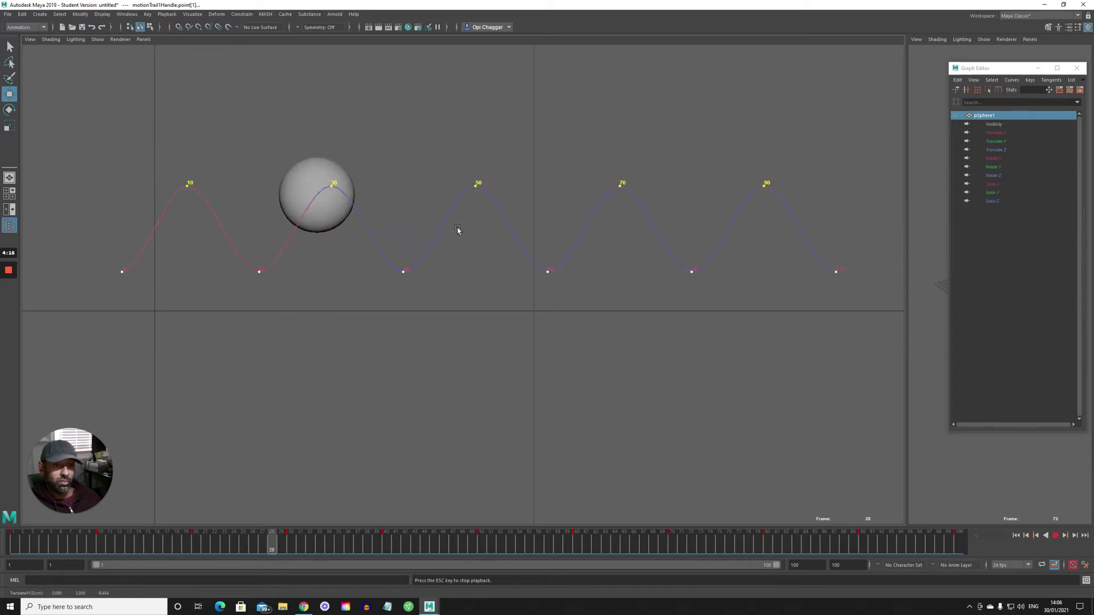
{"action": "key", "text": "Escape"}
Step: Lower all the low points of the motion trail together onto the horizontal grid line and play the bounce
{"action": "left_click_drag", "start_coordinate": [73, 262], "coordinate": [906, 339]}
{"action": "left_click_drag", "start_coordinate": [479, 232], "coordinate": [471, 268]}
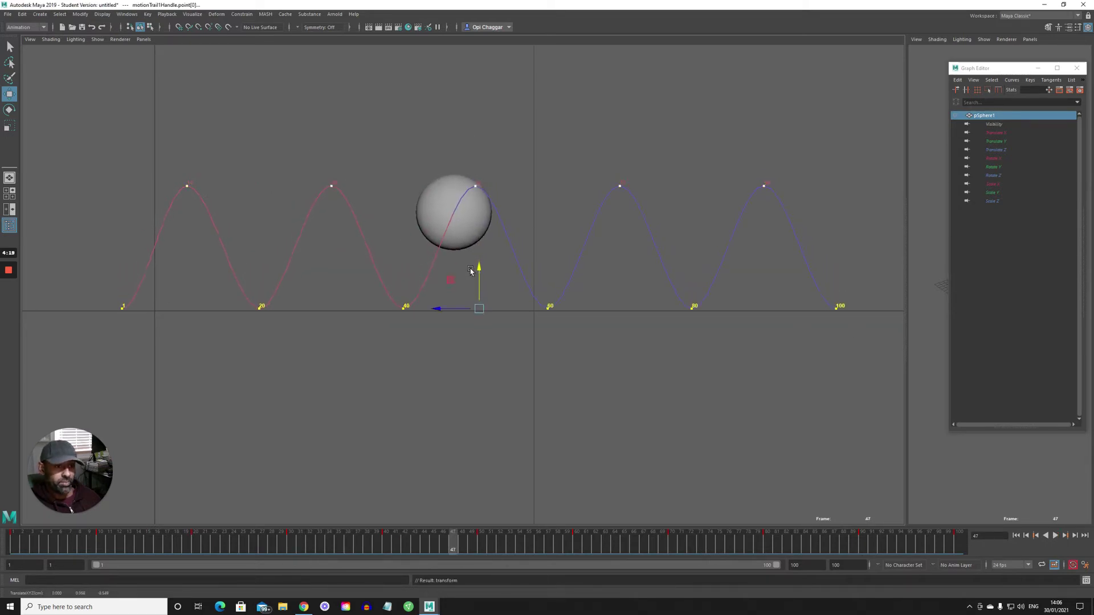
{"action": "key", "text": "alt+v"}
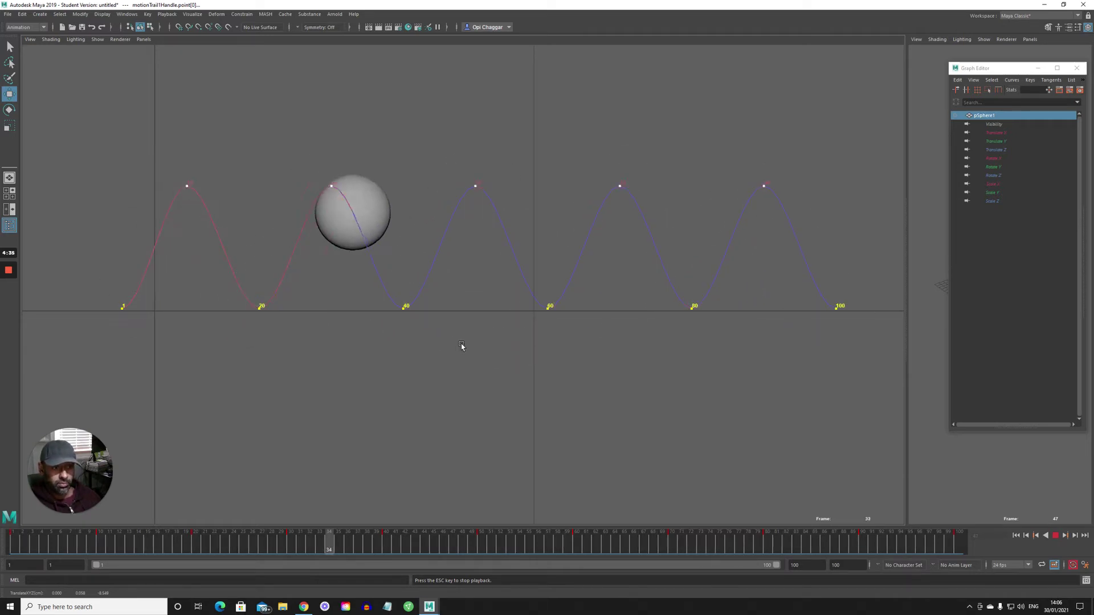
{"action": "key", "text": "Escape"}
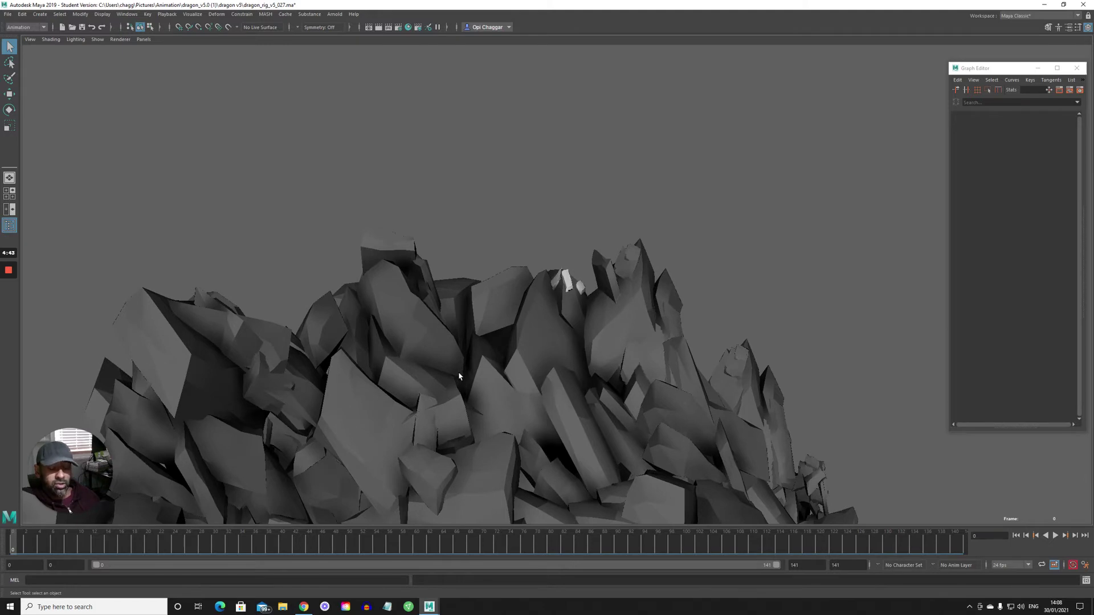
Step: Play the dragon animation, scrub back to frame 4 and show the scene in the four-view layout
{"action": "key", "text": "alt+v"}
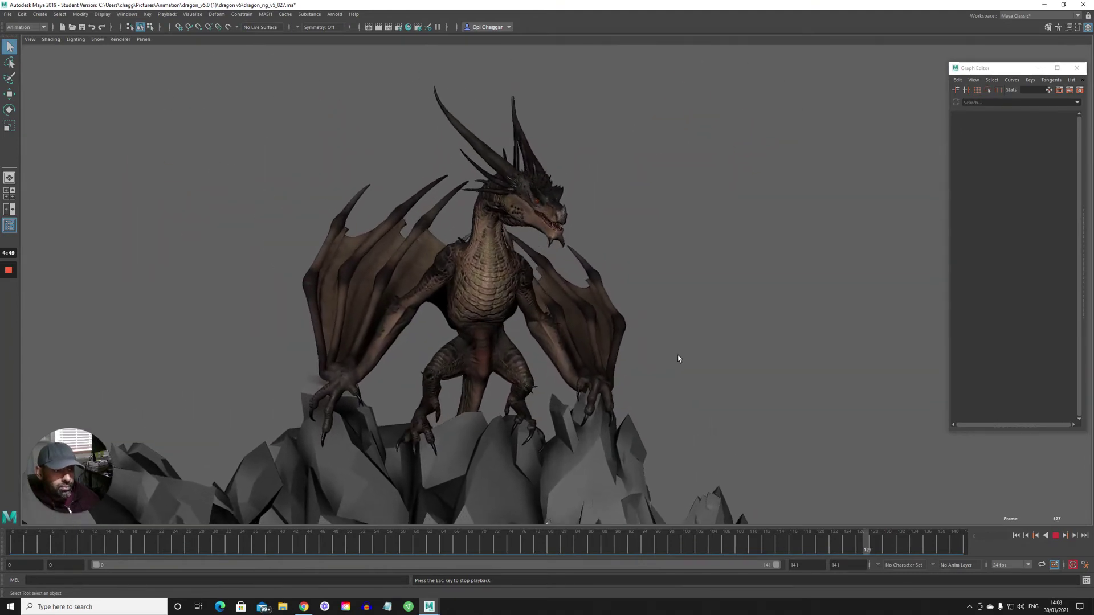
{"action": "key", "text": "Escape"}
{"action": "left_click_drag", "start_coordinate": [67, 548], "coordinate": [39, 548]}
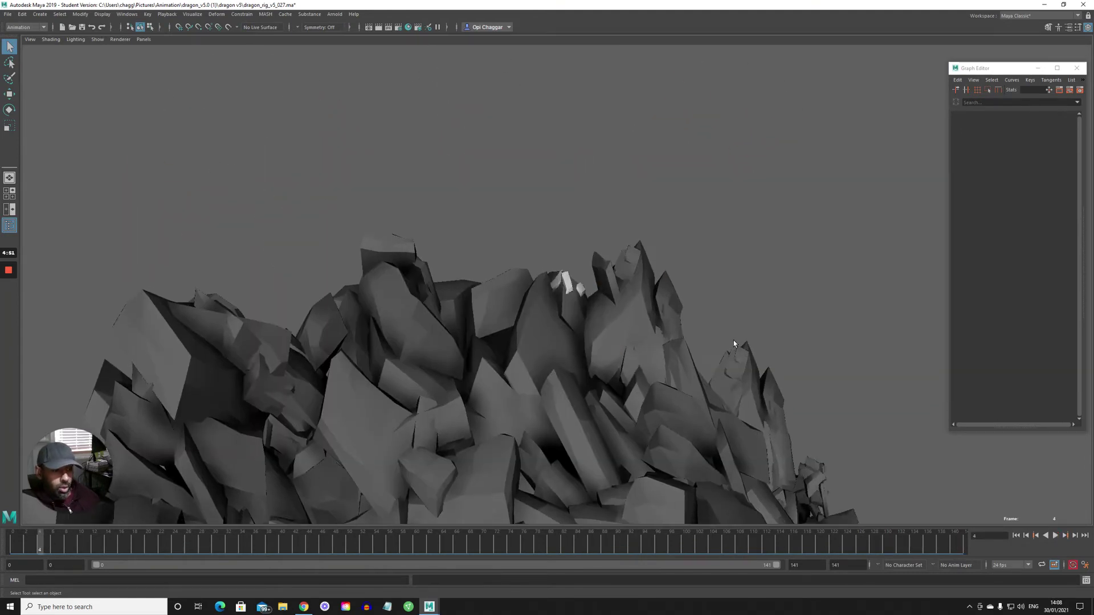
{"action": "key", "text": "space"}
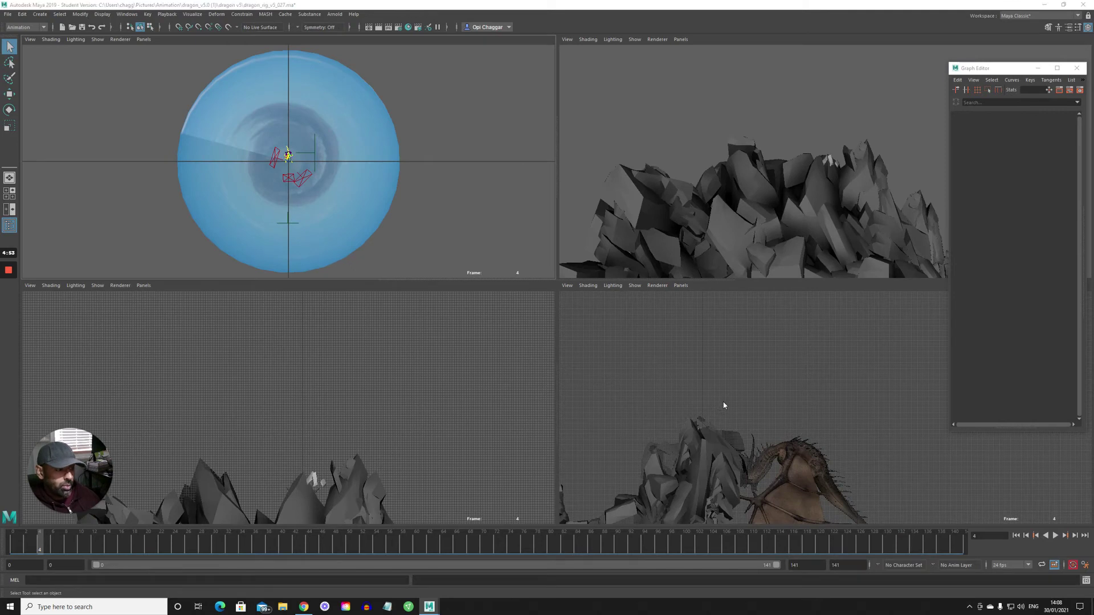
Step: Display the dragon rig's NURBS control curves in the side view and scrub the animation to frame 65
{"action": "key", "text": "space"}
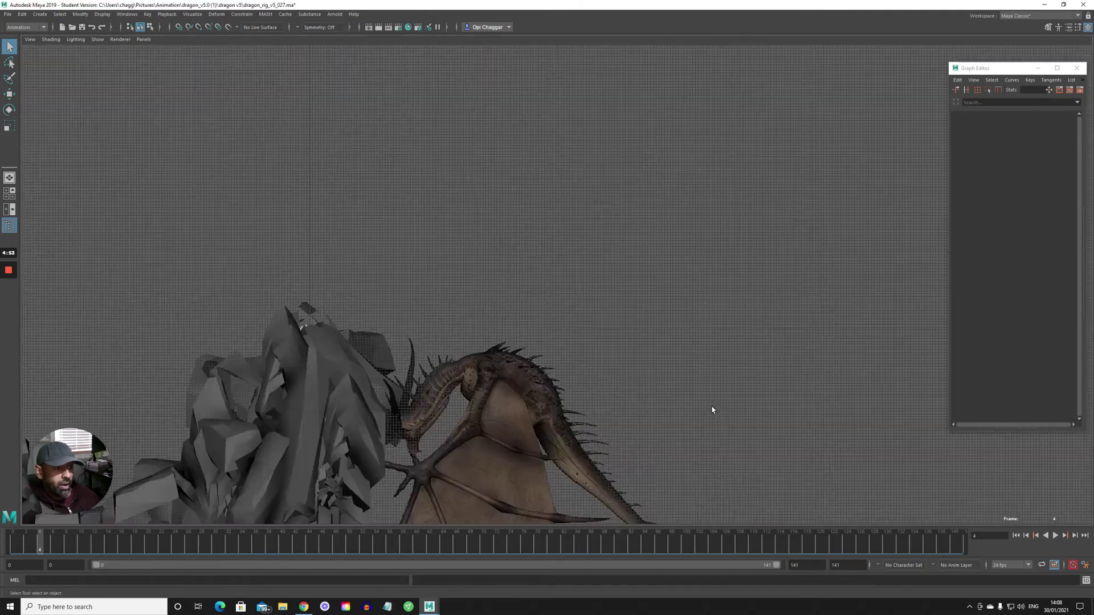
{"action": "left_click", "coordinate": [98, 39]}
{"action": "left_click", "coordinate": [131, 102]}
{"action": "left_click", "coordinate": [104, 39]}
{"action": "left_click", "coordinate": [102, 94]}
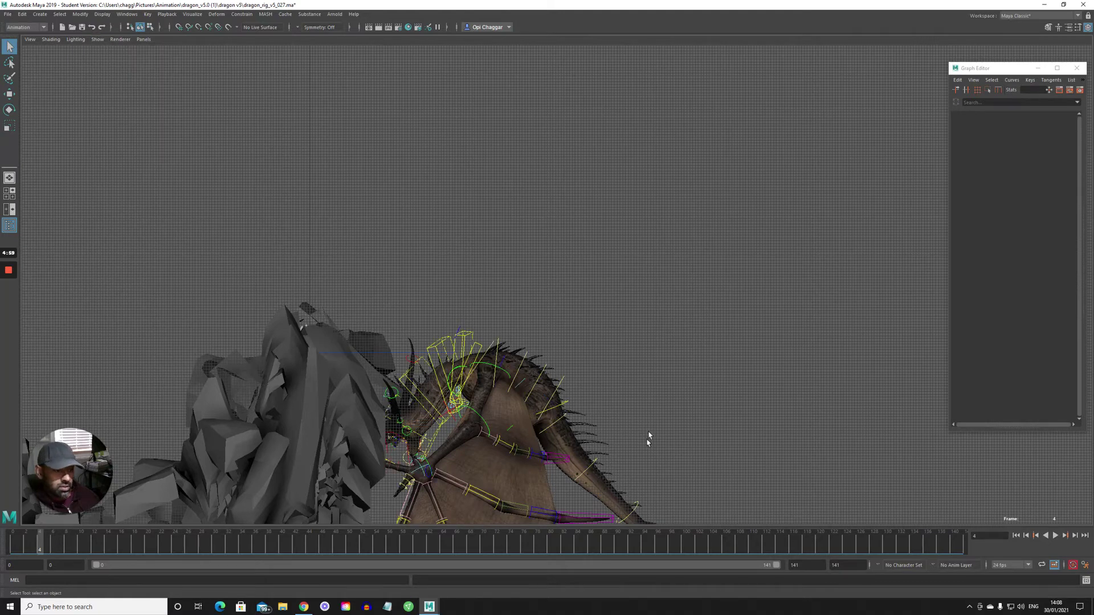
{"action": "left_click_drag", "start_coordinate": [382, 551], "coordinate": [448, 553]}
{"action": "key", "text": "space"}
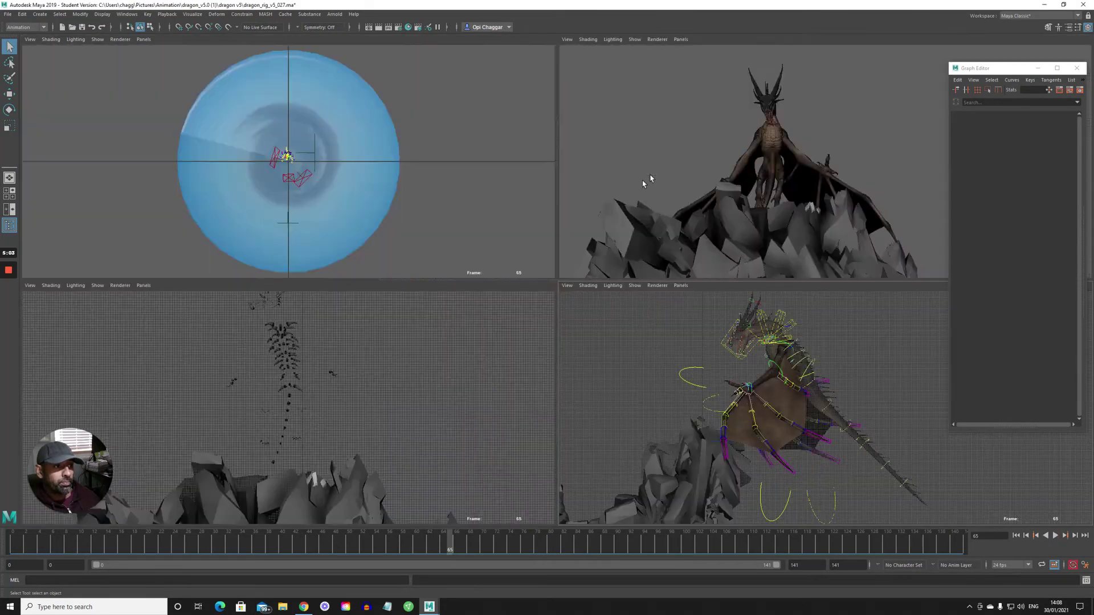
Step: Switch the top view of the four-view layout to the perspective camera Dragon_Camera
{"action": "left_click", "coordinate": [143, 39]}
{"action": "mouse_move", "coordinate": [188, 50]}
{"action": "left_click", "coordinate": [247, 67]}
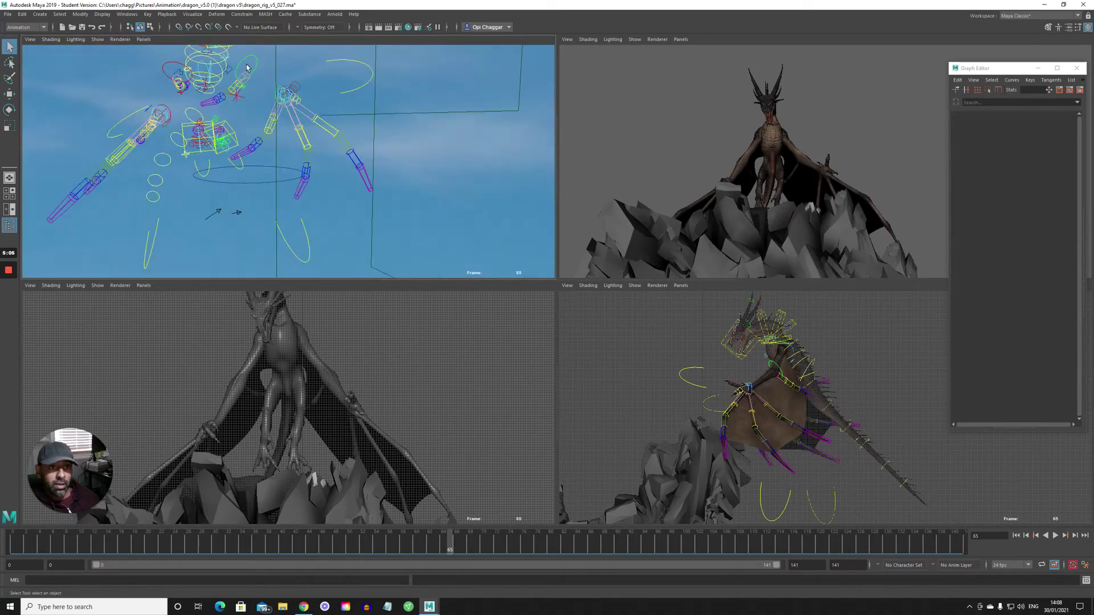
{"action": "left_click", "coordinate": [143, 39]}
{"action": "mouse_move", "coordinate": [199, 49]}
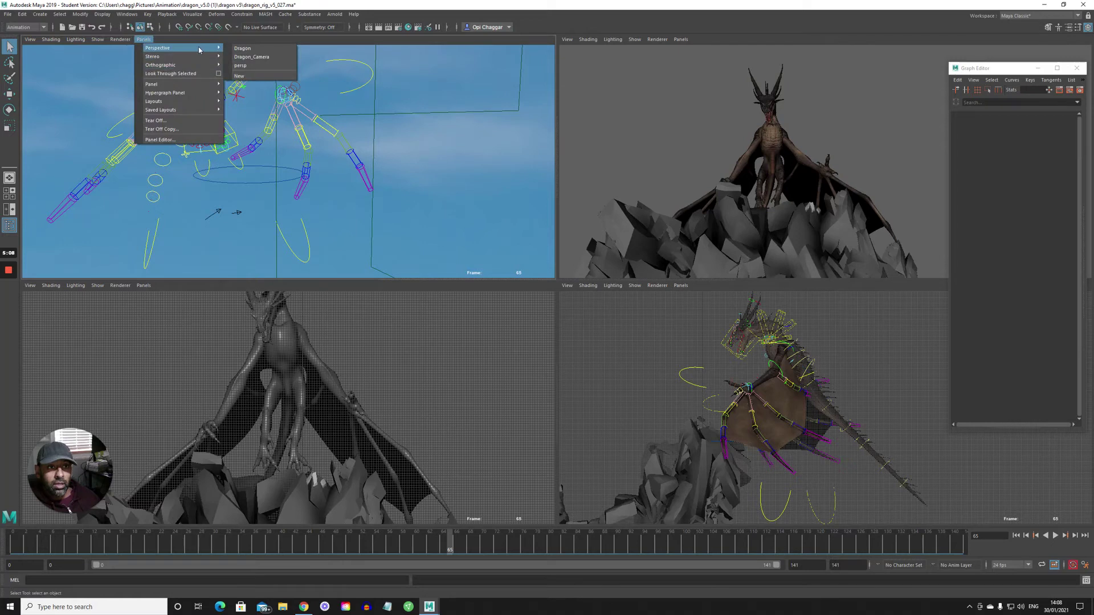
{"action": "left_click", "coordinate": [252, 58]}
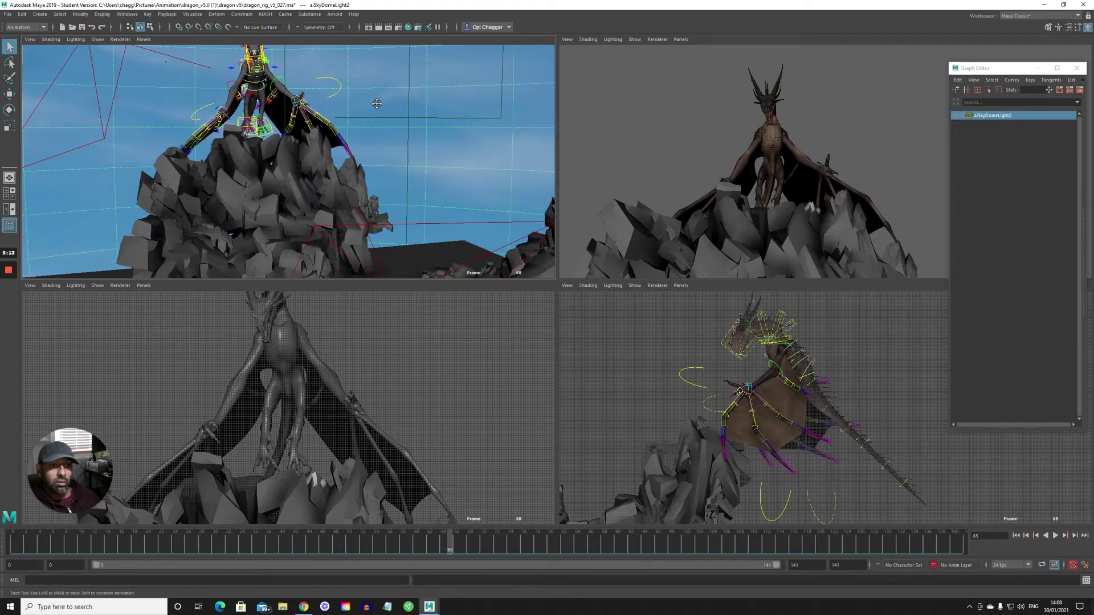
Step: Examine the dragon rig and its control curves from the front, the side and along the back and tail
{"action": "middle_click_drag", "start_coordinate": [388, 112], "coordinate": [459, 186], "text": "alt"}
{"action": "left_click_drag", "start_coordinate": [459, 185], "coordinate": [335, 197], "text": "alt"}
{"action": "right_click_drag", "start_coordinate": [337, 197], "coordinate": [422, 206], "text": "alt"}
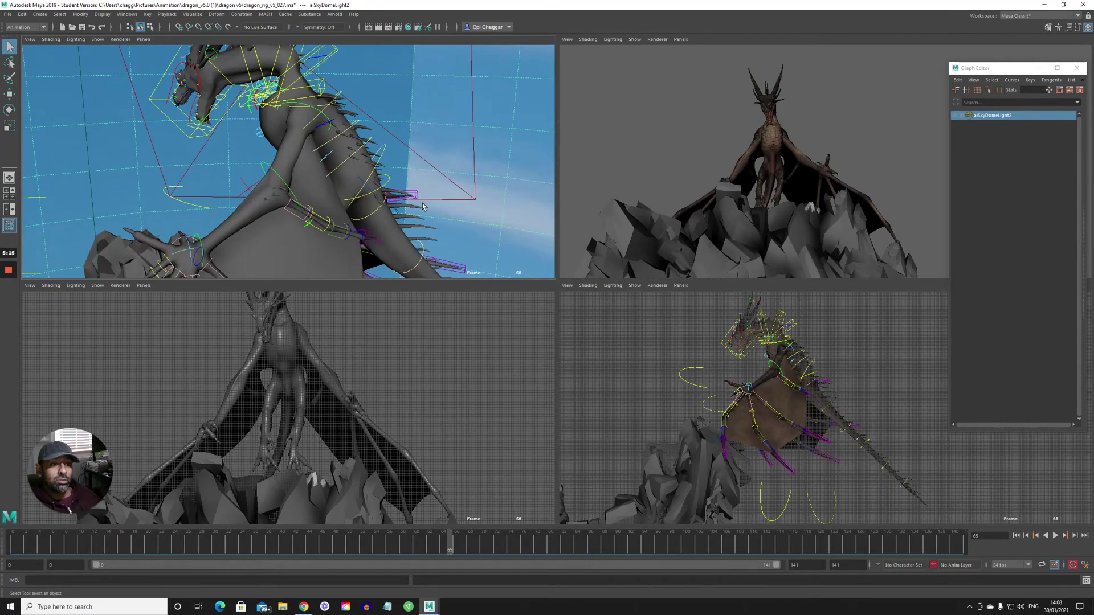
{"action": "left_click_drag", "start_coordinate": [410, 192], "coordinate": [249, 210], "text": "alt"}
{"action": "right_click_drag", "start_coordinate": [249, 210], "coordinate": [307, 239], "text": "alt"}
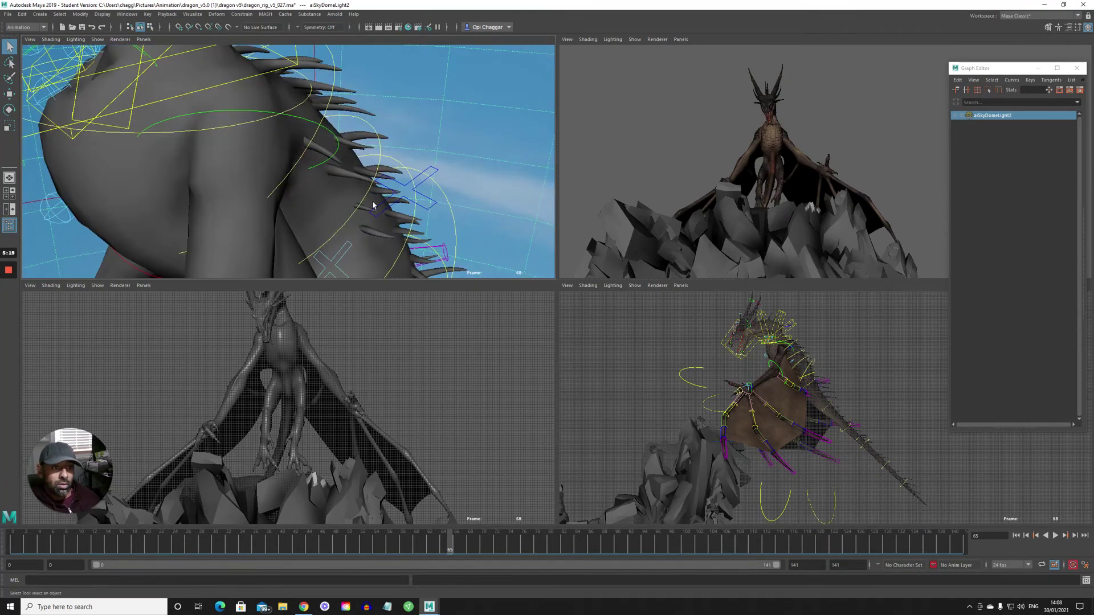
{"action": "left_click_drag", "start_coordinate": [307, 239], "coordinate": [239, 222], "text": "alt"}
{"action": "right_click_drag", "start_coordinate": [240, 223], "coordinate": [197, 210], "text": "alt"}
{"action": "left_click_drag", "start_coordinate": [197, 210], "coordinate": [324, 139], "text": "alt"}
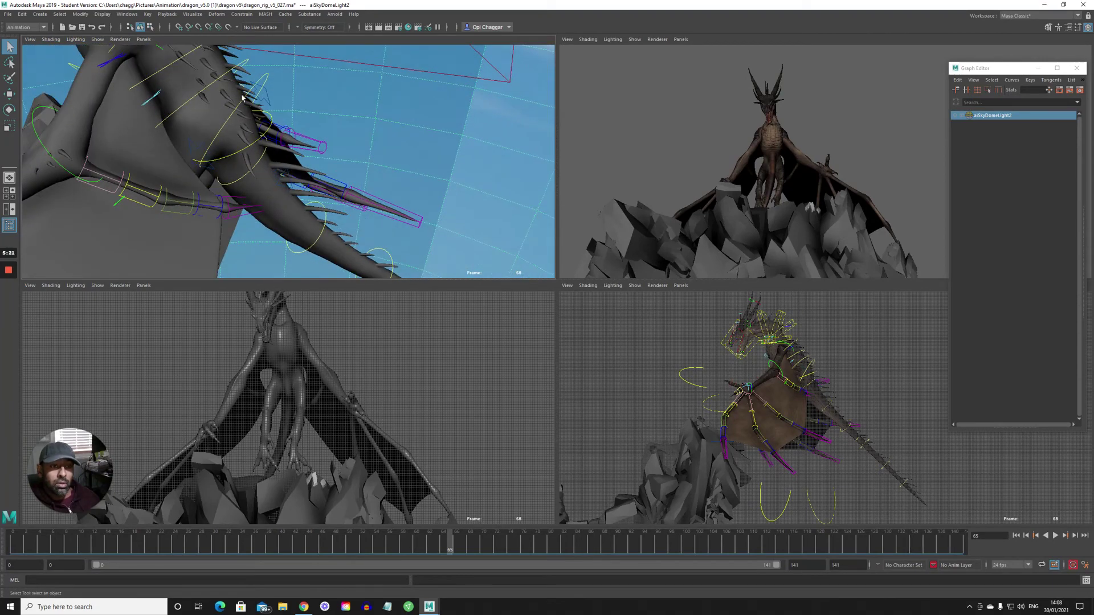
Step: Select the dragon's FKSpine1_M spine control with the Move tool and undo the stray tail control selection
{"action": "left_click_drag", "start_coordinate": [259, 80], "coordinate": [295, 147], "text": "alt"}
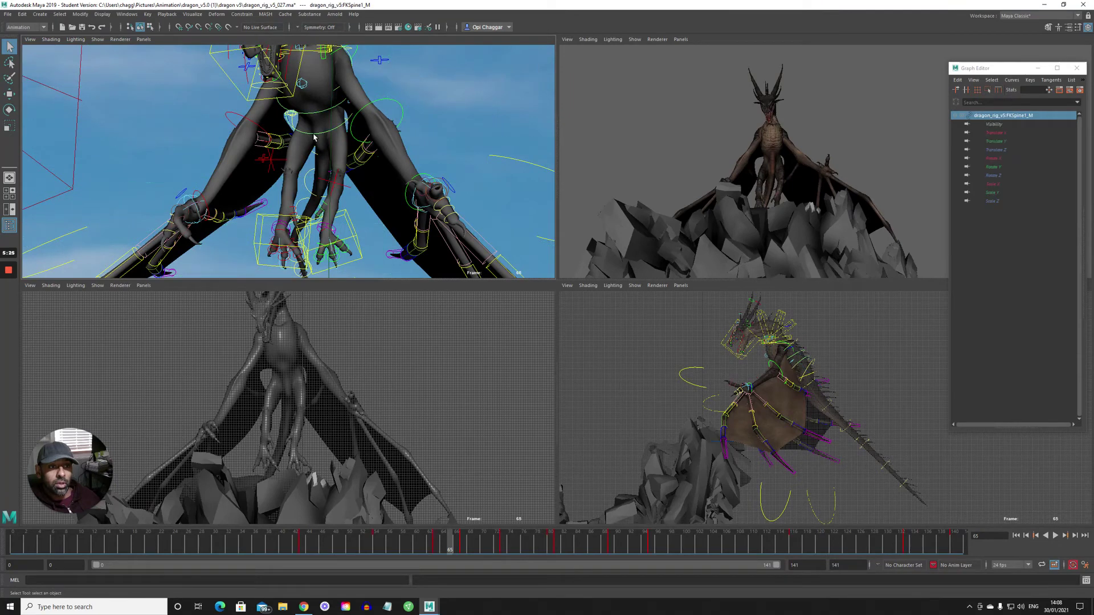
{"action": "key", "text": "w"}
{"action": "left_click_drag", "start_coordinate": [391, 178], "coordinate": [293, 178], "text": "alt"}
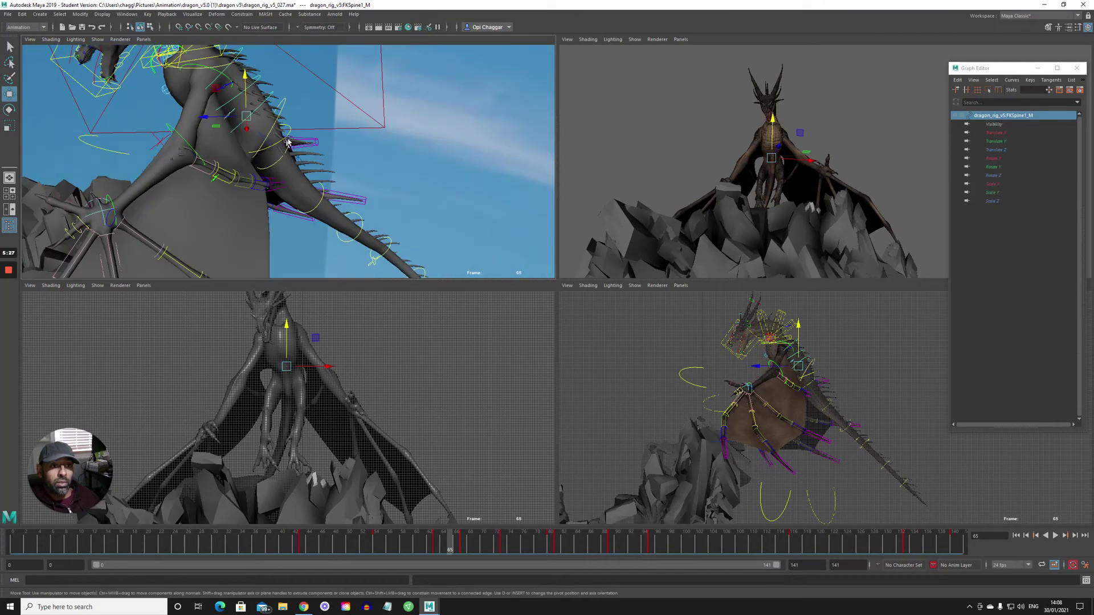
{"action": "key", "text": "ctrl+z"}
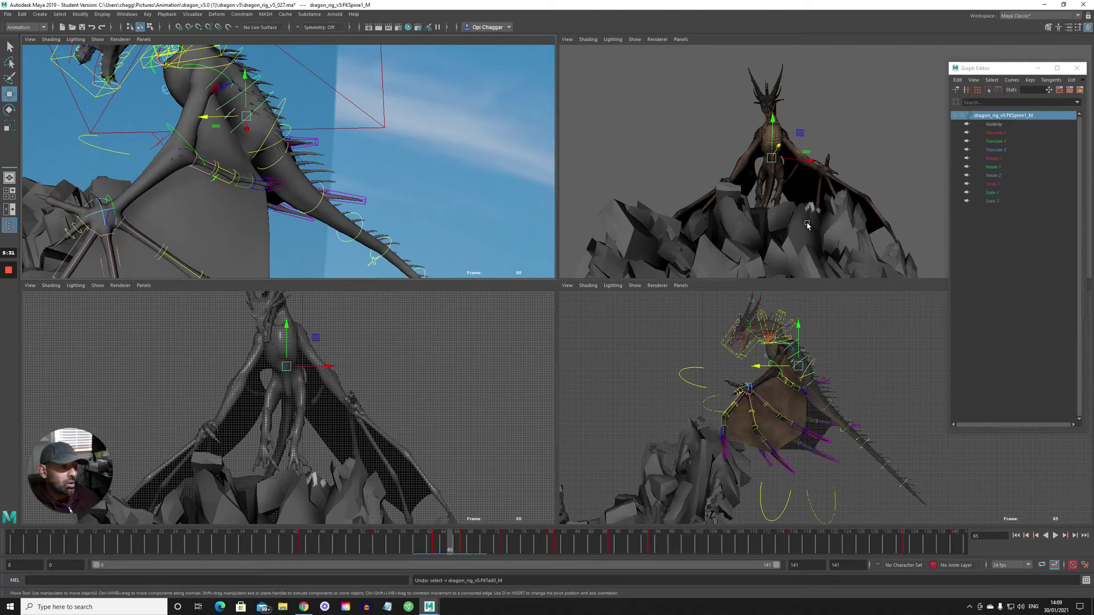
Step: Display the rig's NURBS curves in the other dragon camera view with the plain grey background
{"action": "left_click", "coordinate": [658, 40]}
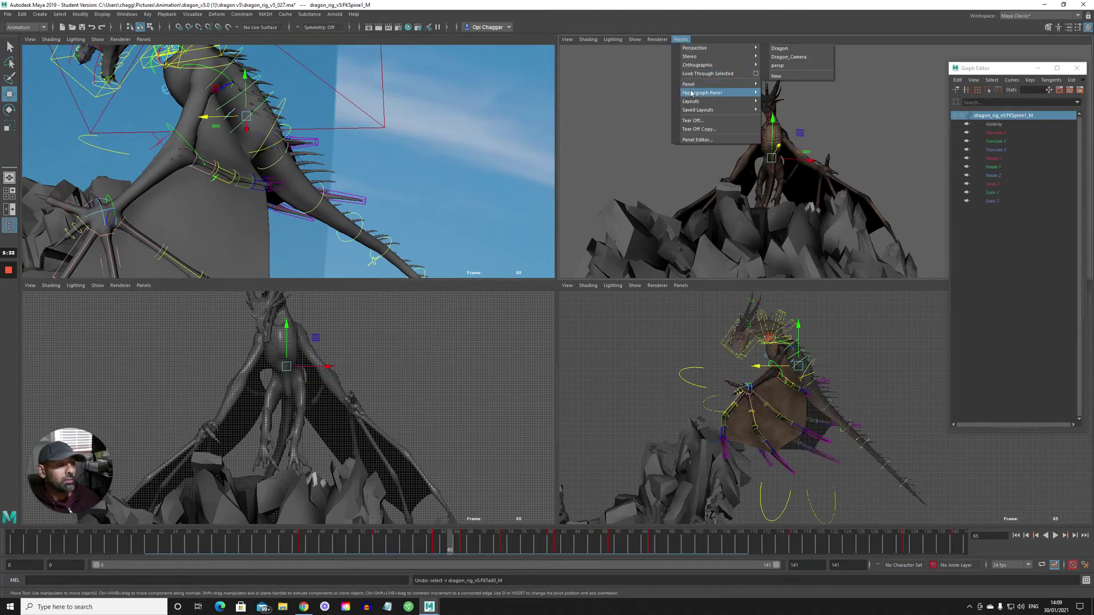
{"action": "mouse_move", "coordinate": [627, 39]}
{"action": "left_click", "coordinate": [662, 93]}
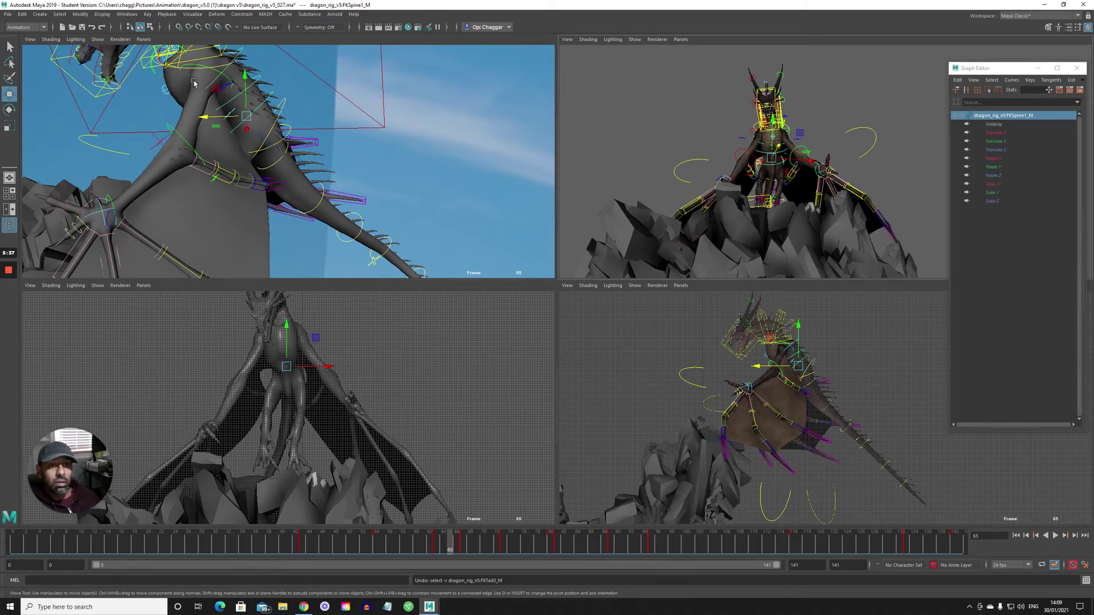
Step: Enlarge the perspective view with the sky background and examine the dragon's rig controls from the side and front
{"action": "left_click", "coordinate": [97, 40]}
{"action": "left_click", "coordinate": [393, 152]}
{"action": "key", "text": "space"}
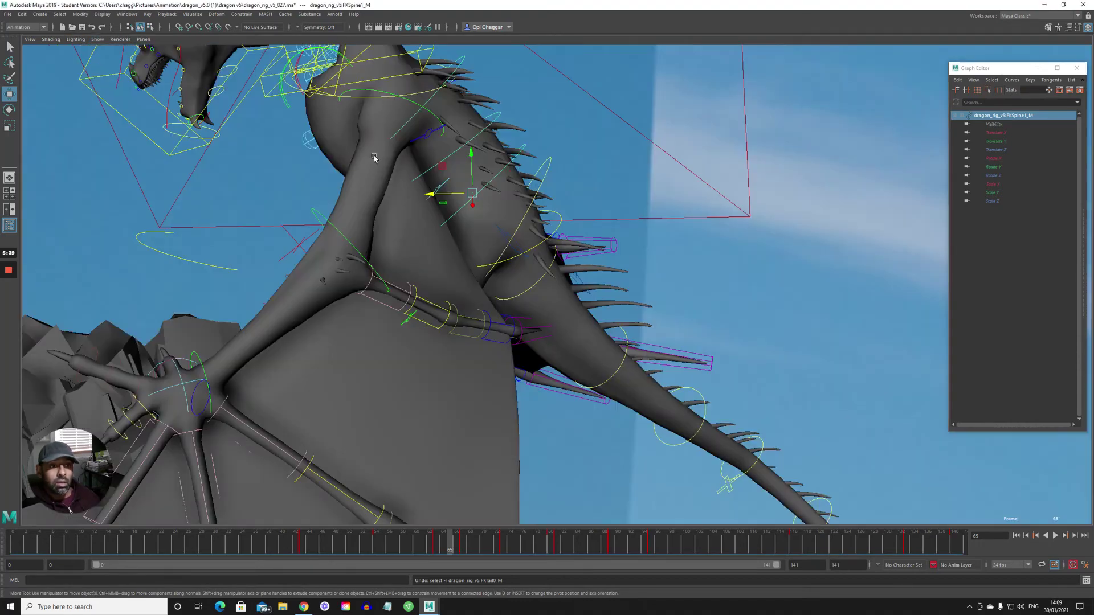
{"action": "left_click_drag", "start_coordinate": [487, 246], "coordinate": [128, 246], "text": "alt"}
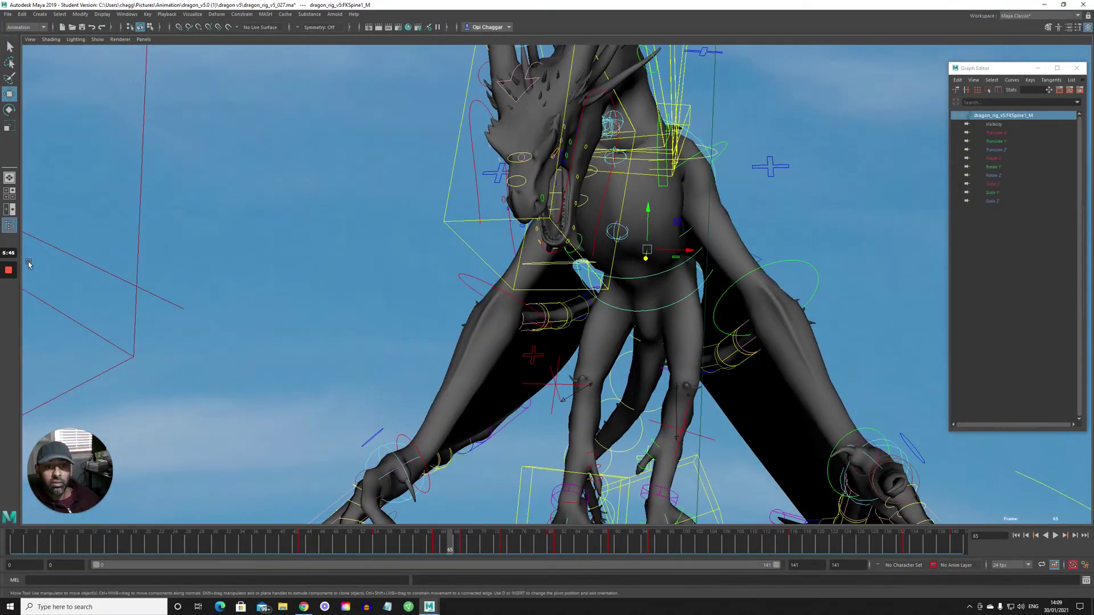
{"action": "left_click", "coordinate": [9, 305]}
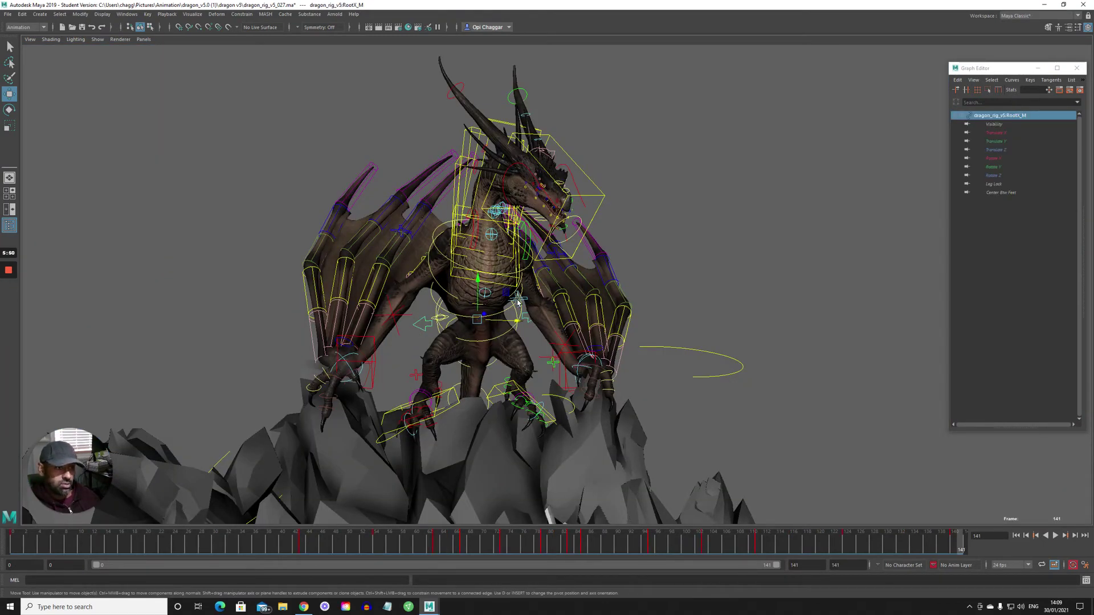
Step: Create an editable motion trail for the dragon's RootX_M control and display motion trails in the enlarged side view
{"action": "key", "text": "space"}
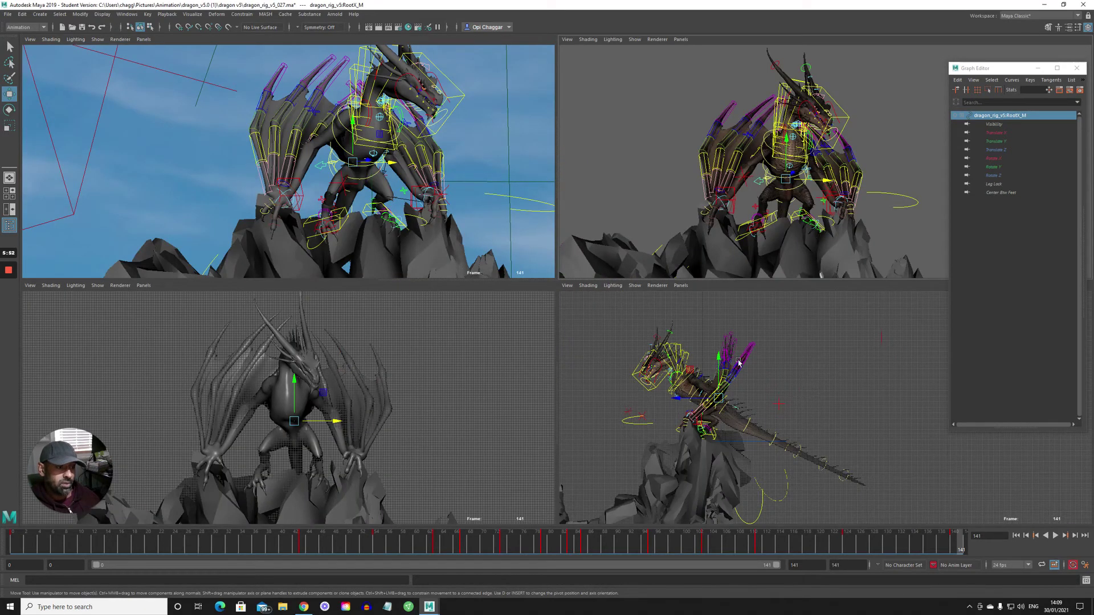
{"action": "key", "text": "space"}
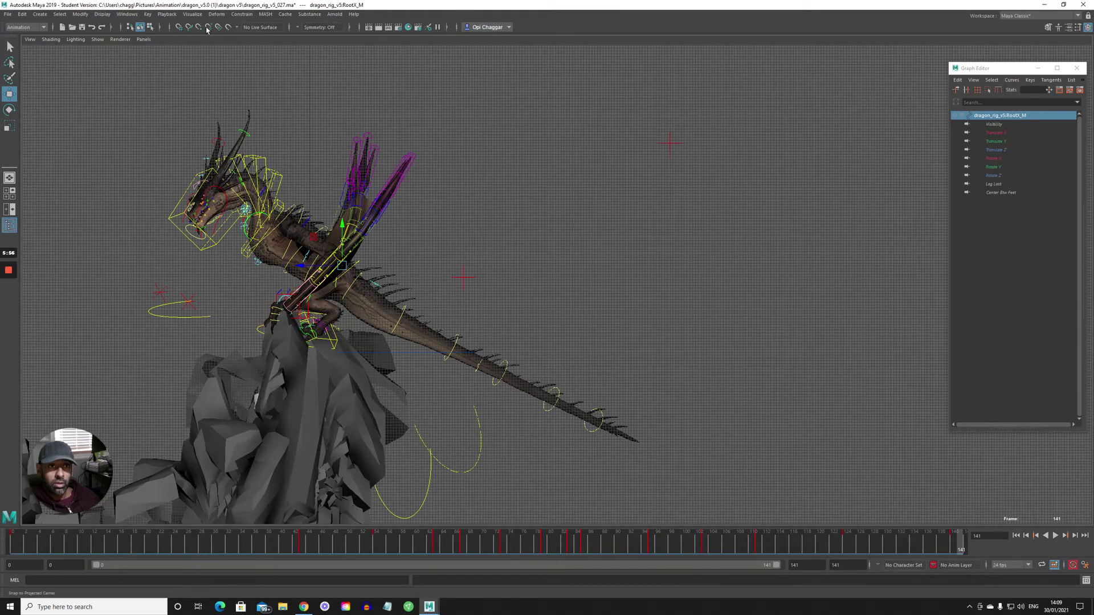
{"action": "left_click", "coordinate": [192, 14]}
{"action": "left_click", "coordinate": [226, 36]}
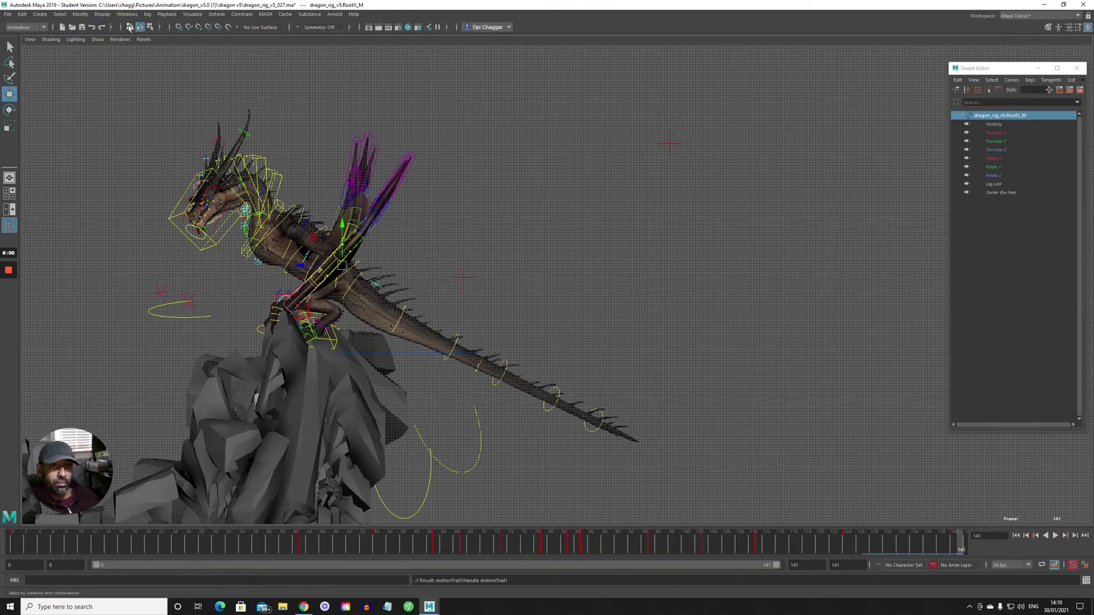
{"action": "left_click", "coordinate": [97, 40]}
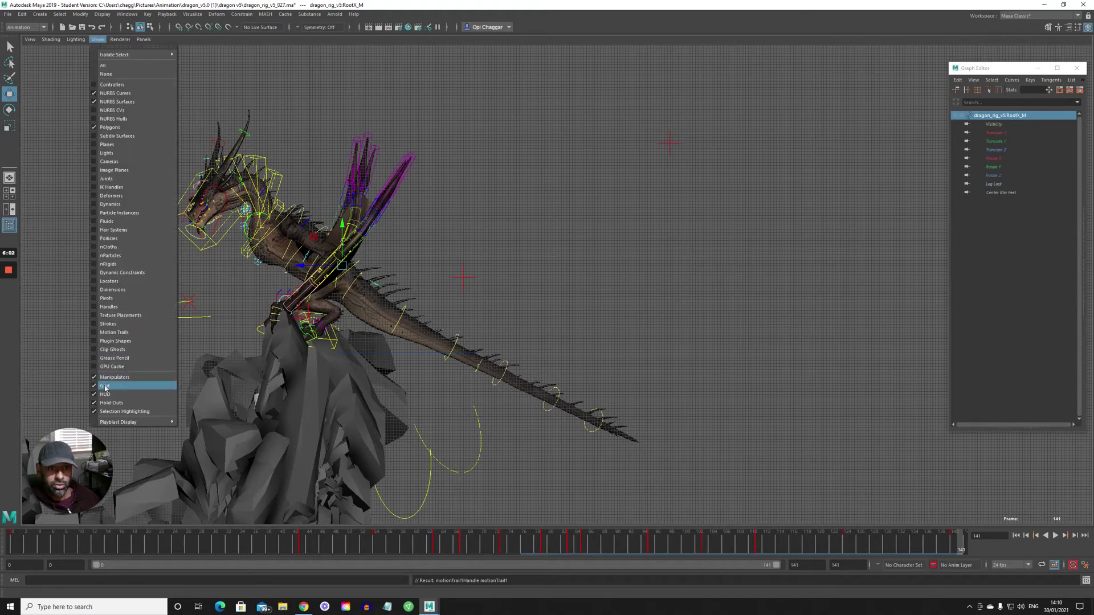
{"action": "left_click", "coordinate": [124, 334]}
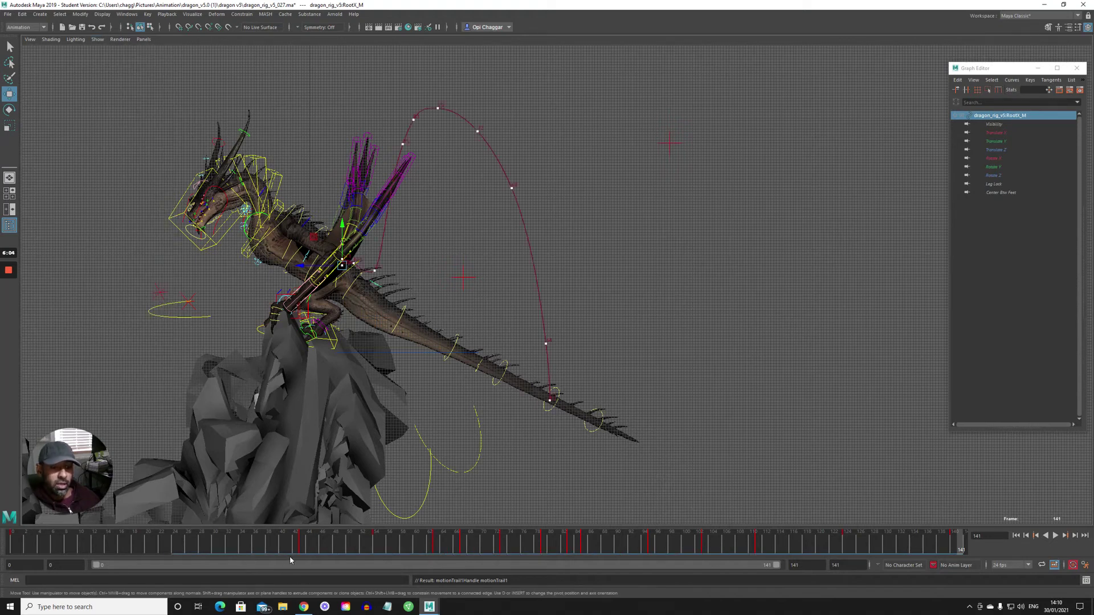
Step: Scrub from frame 4 to 97 and back to frame 60 to check how the body follows its motion trail
{"action": "left_click", "coordinate": [41, 544]}
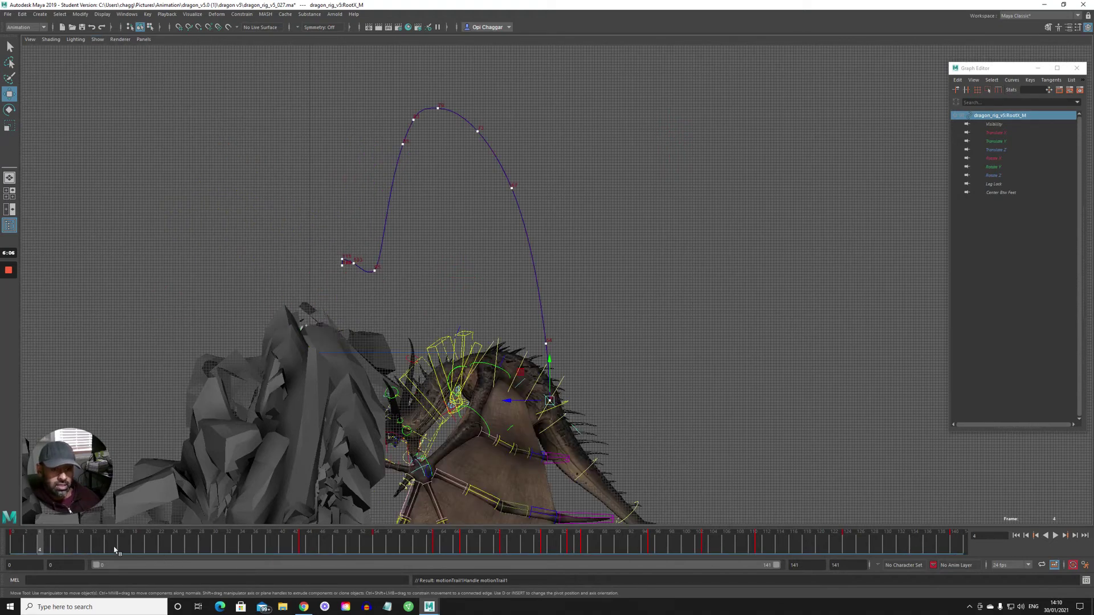
{"action": "left_click_drag", "start_coordinate": [115, 550], "coordinate": [665, 550]}
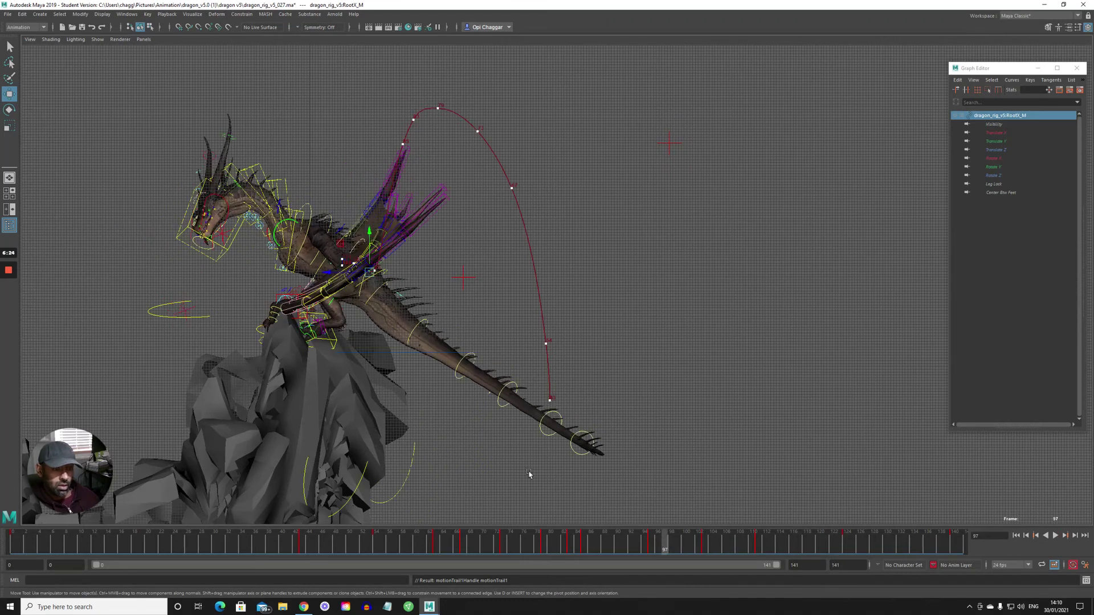
{"action": "left_click_drag", "start_coordinate": [473, 534], "coordinate": [417, 543]}
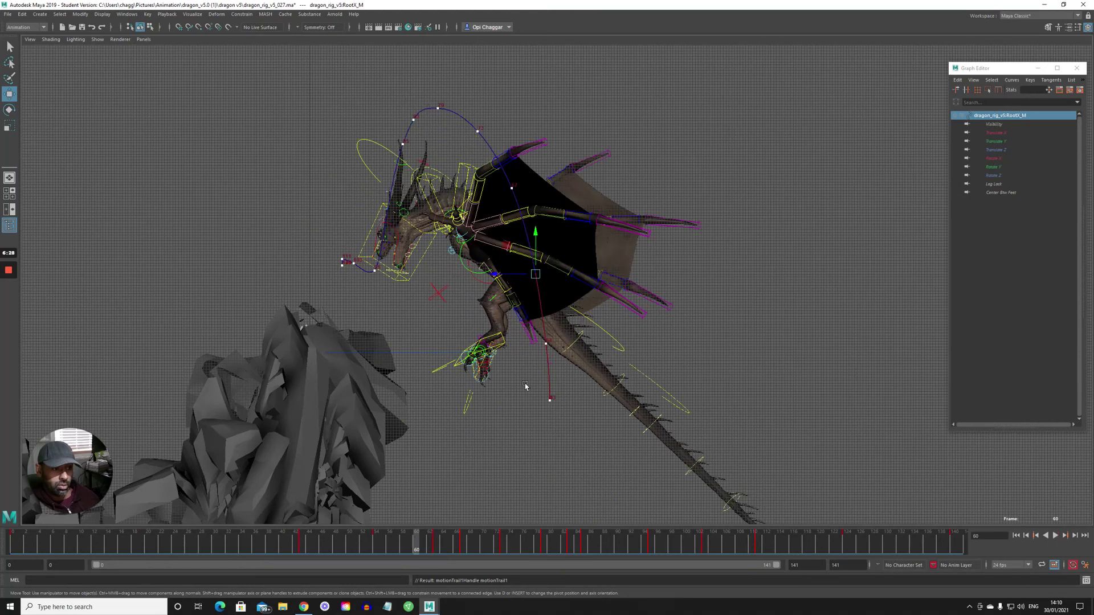
Step: Select the IKLeg_L foot control and create an editable motion trail for it in the enlarged side view
{"action": "key", "text": "space"}
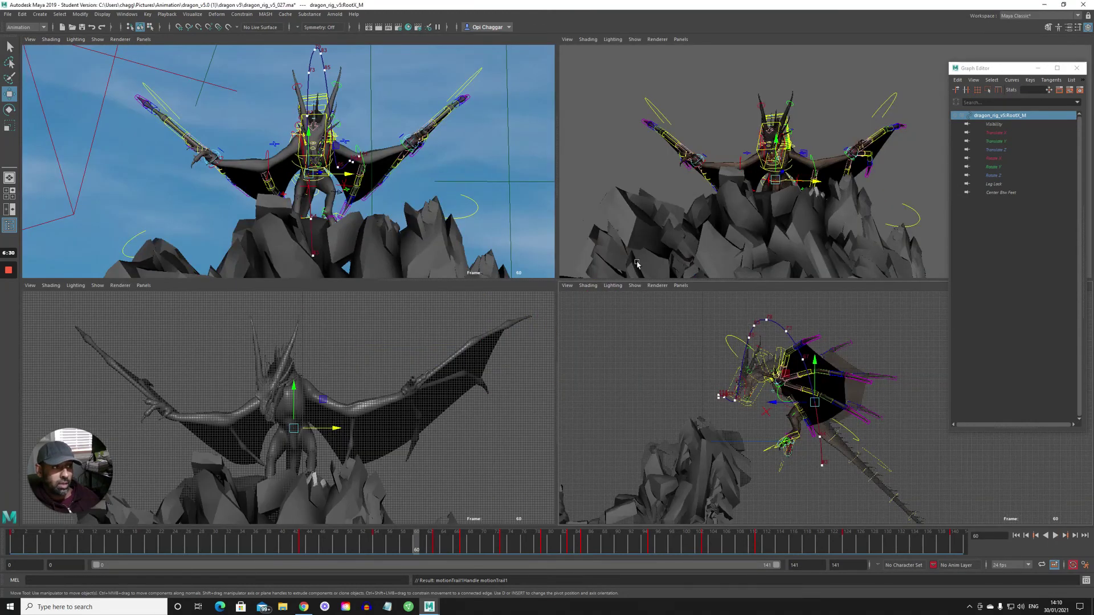
{"action": "key", "text": "space"}
{"action": "key", "text": "space"}
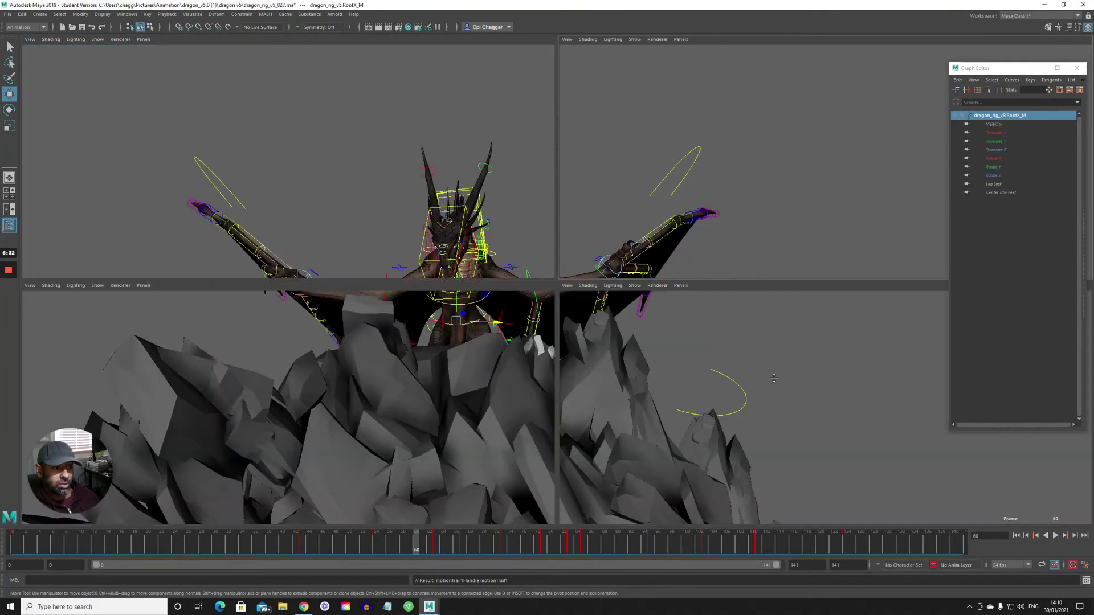
{"action": "key", "text": "space"}
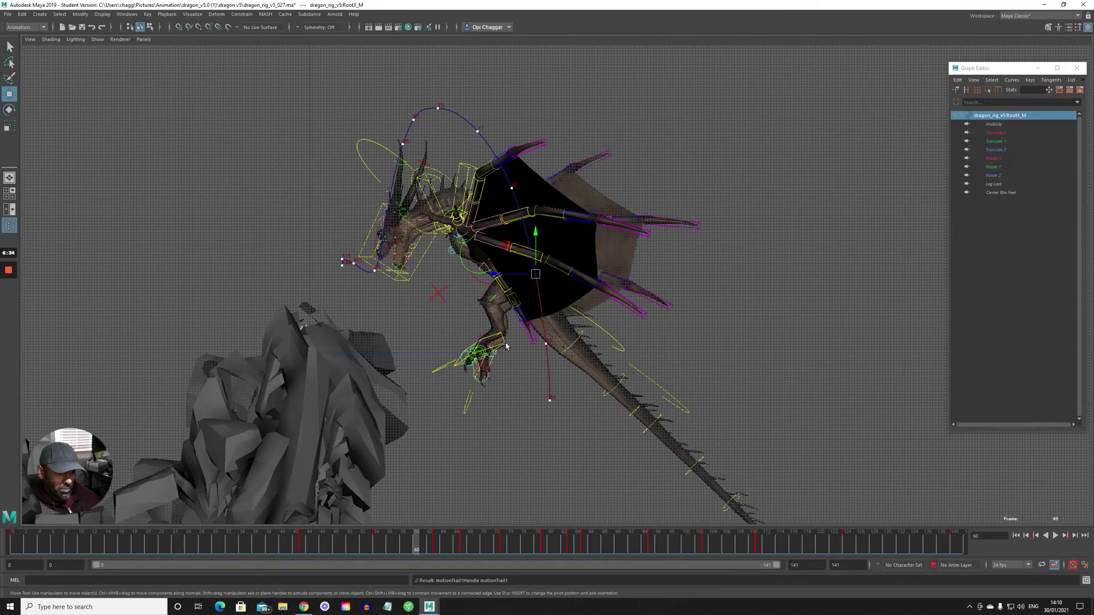
{"action": "left_click", "coordinate": [193, 14]}
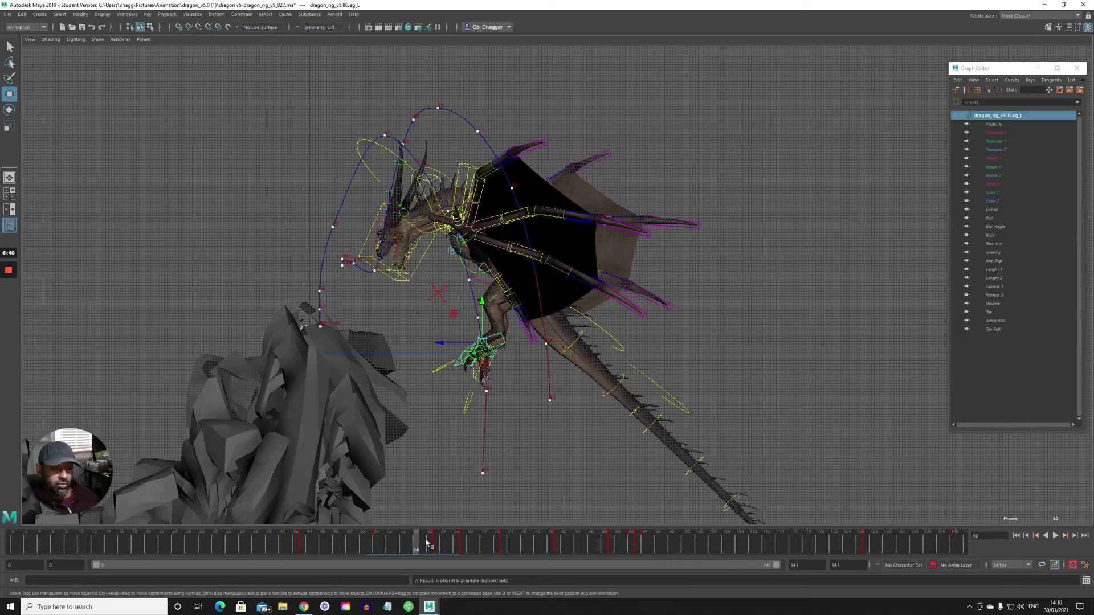
Step: Play the dragon animation with both motion trails shown, then scrub to frame 70
{"action": "key", "text": "alt+v"}
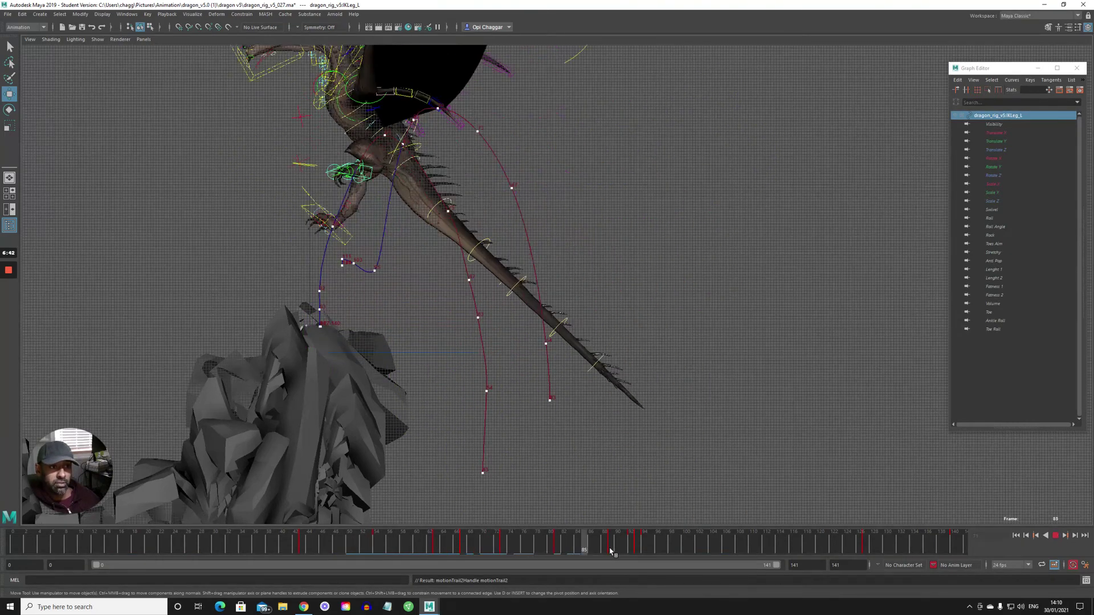
{"action": "key", "text": "alt+v"}
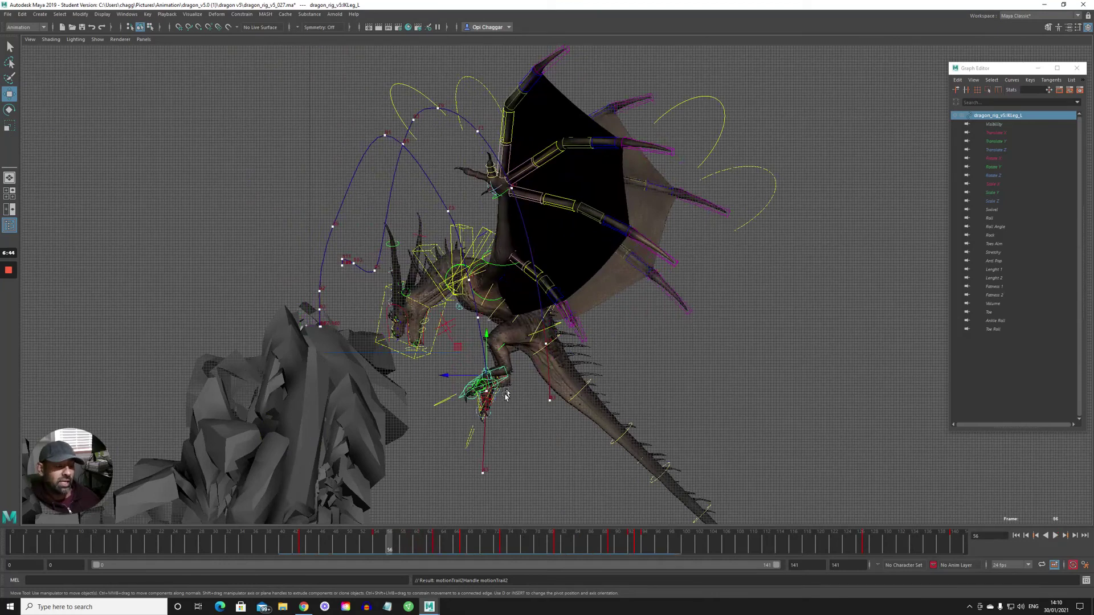
{"action": "left_click_drag", "start_coordinate": [447, 548], "coordinate": [483, 546]}
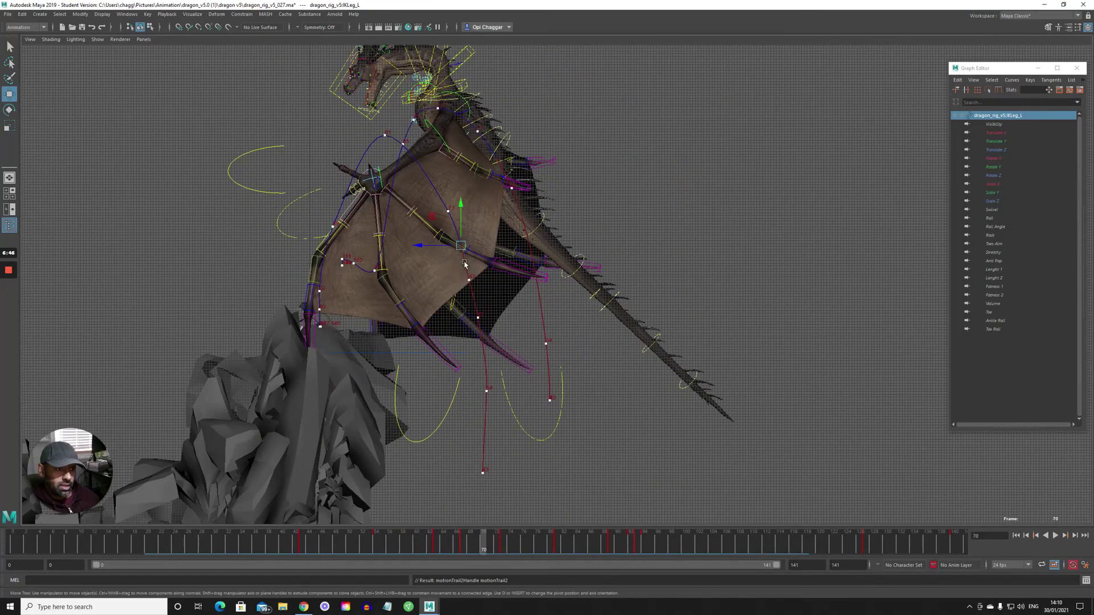
Step: Shift the foot motion trail's point at frame 67 vertically and horizontally, go back to frame 63 and clear the selection
{"action": "left_click", "coordinate": [469, 280]}
{"action": "key", "text": "comma"}
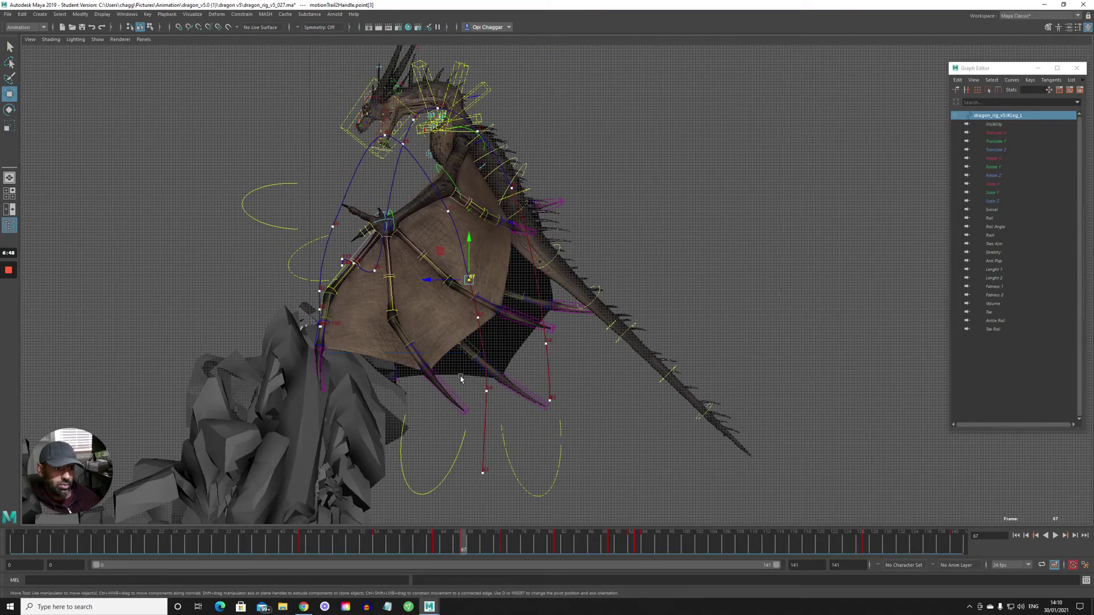
{"action": "left_click_drag", "start_coordinate": [471, 244], "coordinate": [475, 213]}
{"action": "left_click_drag", "start_coordinate": [432, 260], "coordinate": [431, 261]}
{"action": "left_click_drag", "start_coordinate": [470, 219], "coordinate": [471, 241]}
{"action": "left_click_drag", "start_coordinate": [434, 283], "coordinate": [440, 283]}
{"action": "key", "text": "comma"}
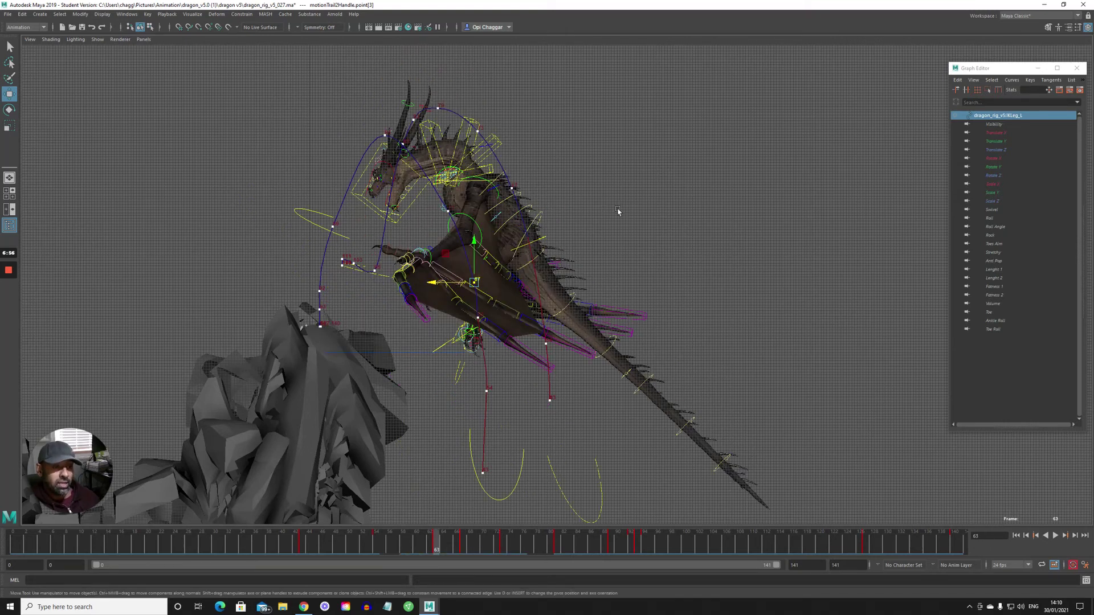
{"action": "left_click", "coordinate": [554, 246]}
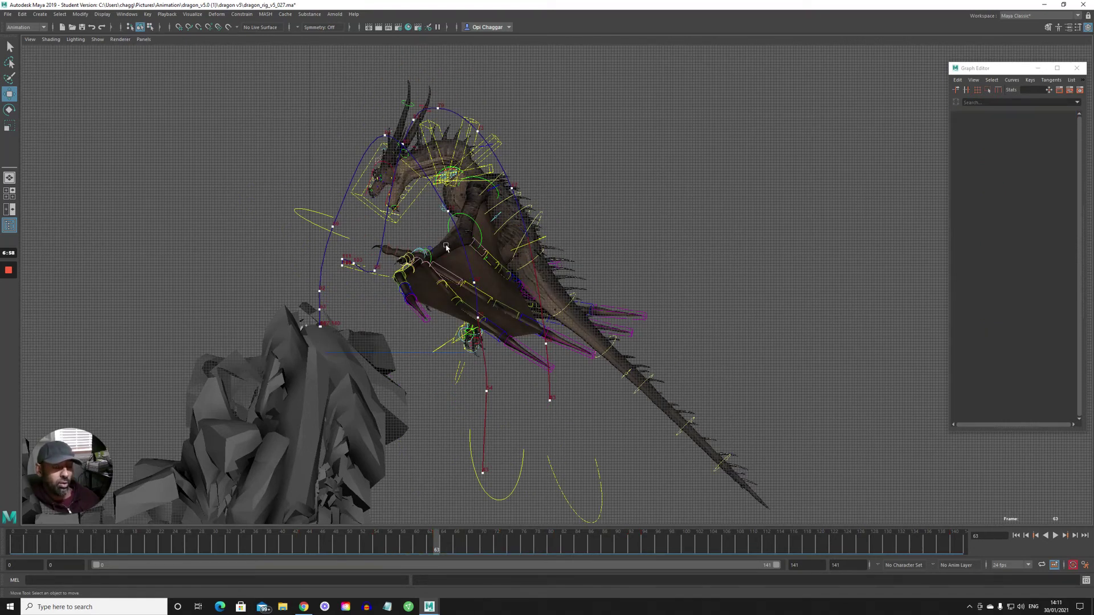
Step: Clear the neck control selection, hide the NURBS curves in the enlarged front camera view and play the dragon animation
{"action": "left_click", "coordinate": [418, 179]}
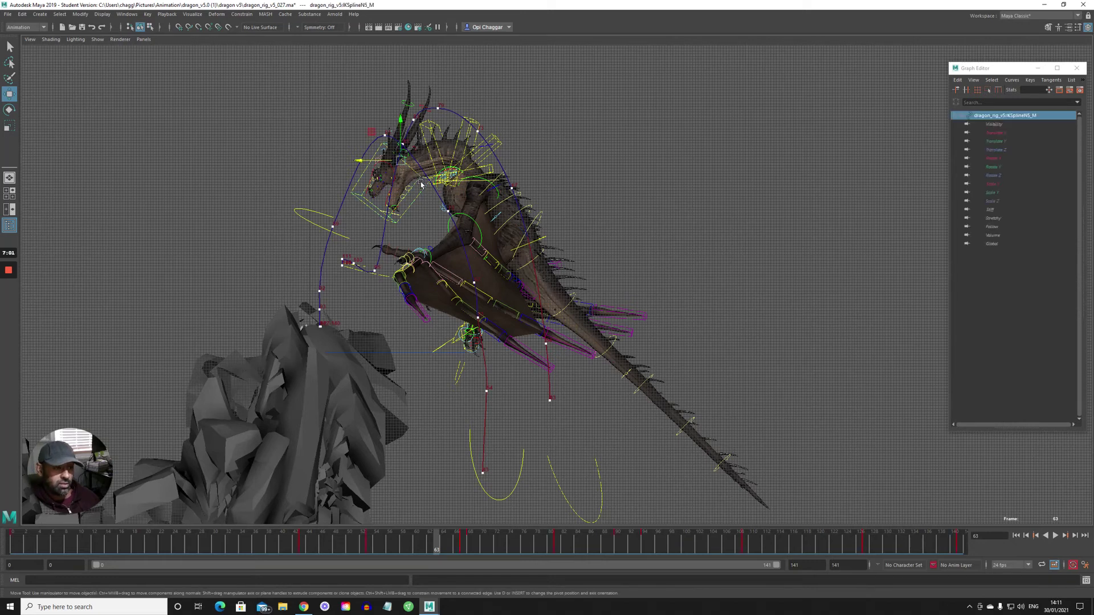
{"action": "left_click", "coordinate": [617, 233]}
{"action": "key", "text": "space"}
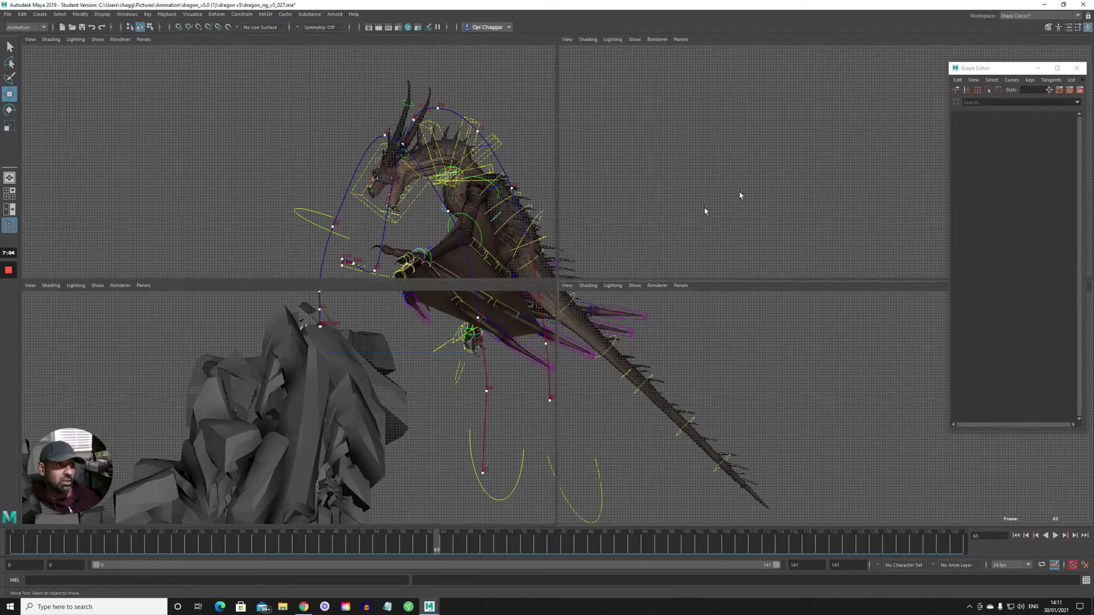
{"action": "key", "text": "space"}
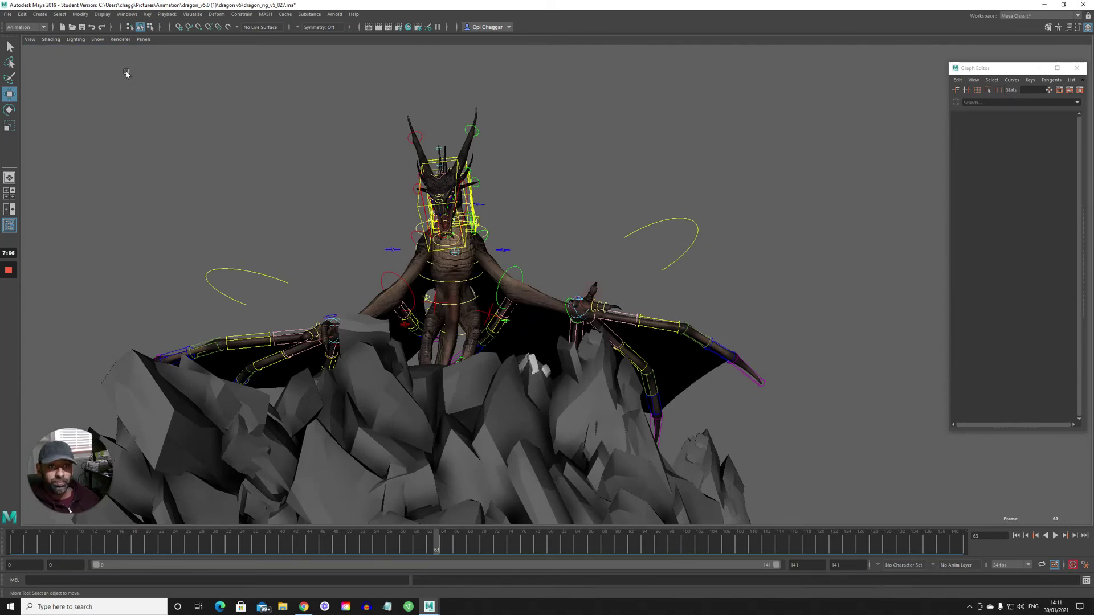
{"action": "left_click", "coordinate": [97, 39]}
{"action": "left_click", "coordinate": [116, 95]}
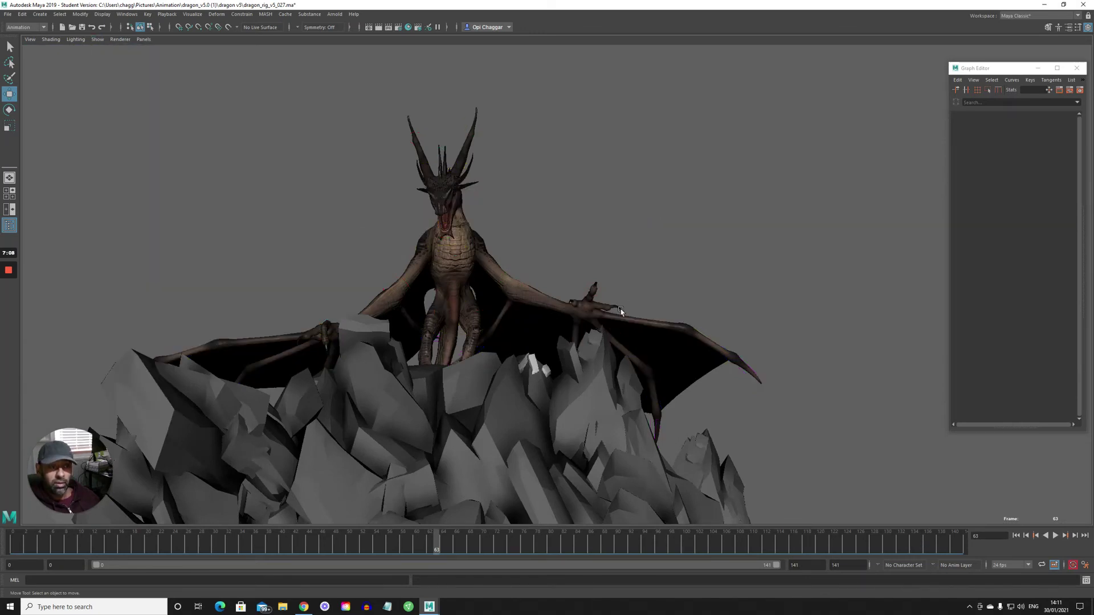
{"action": "key", "text": "alt+v"}
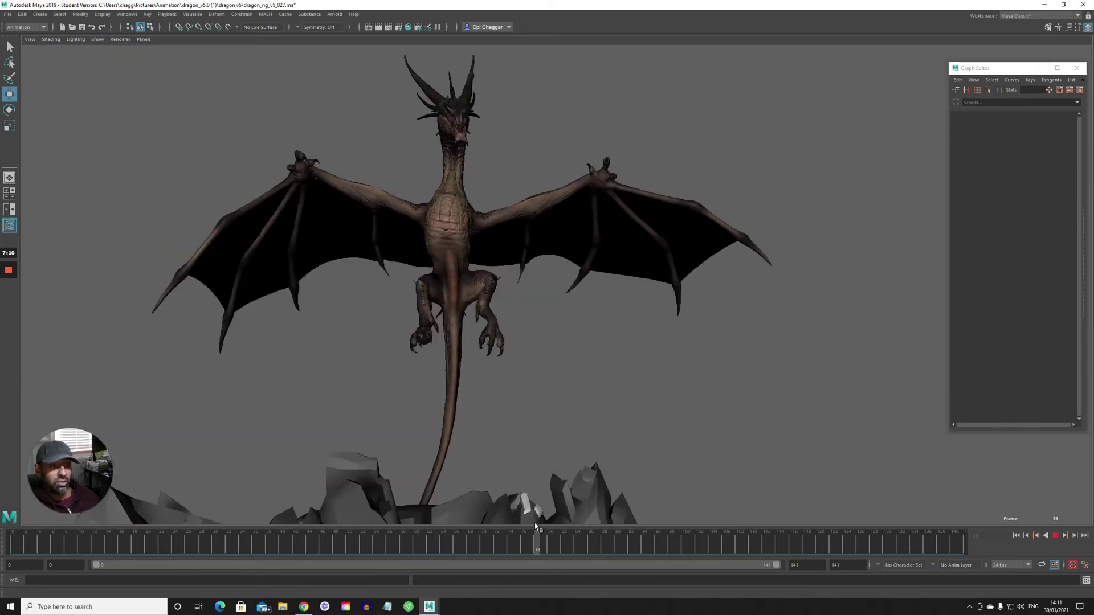